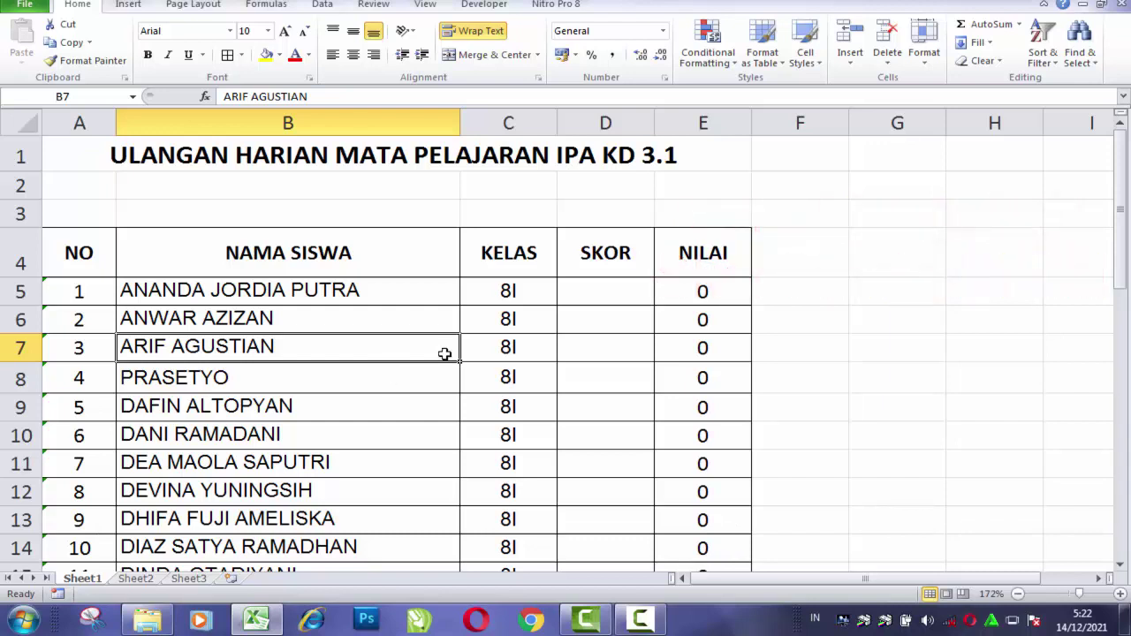
Enter SKOR 31, 34 and 38 in D5, D6 and D7 for the first three students.
{"action": "left_click", "coordinate": [579, 289]}
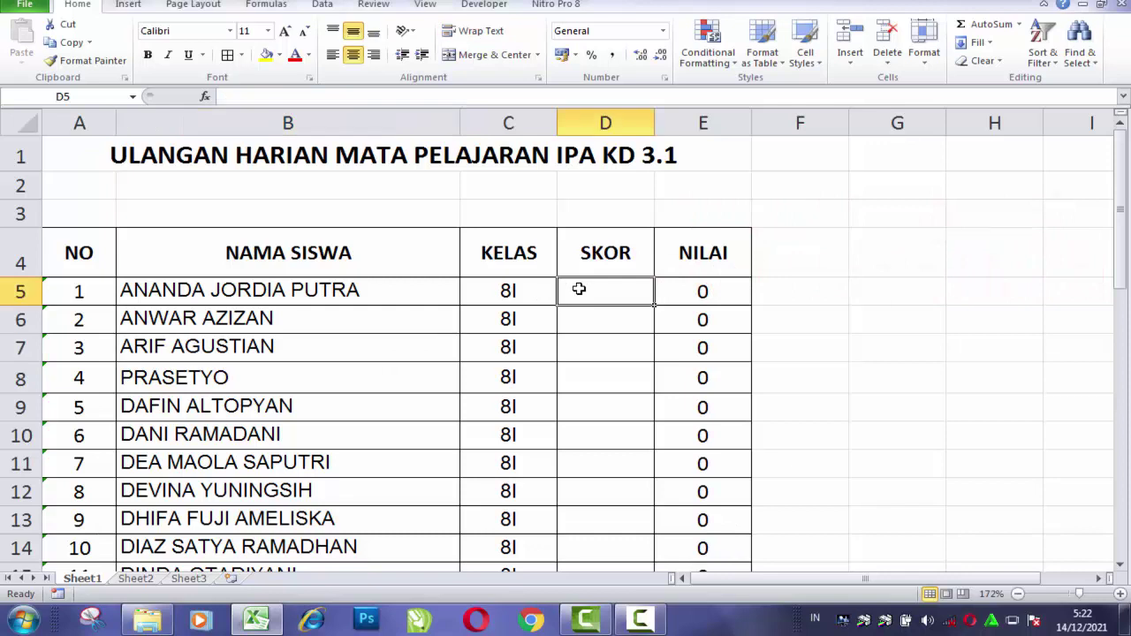
{"action": "type", "text": "31"}
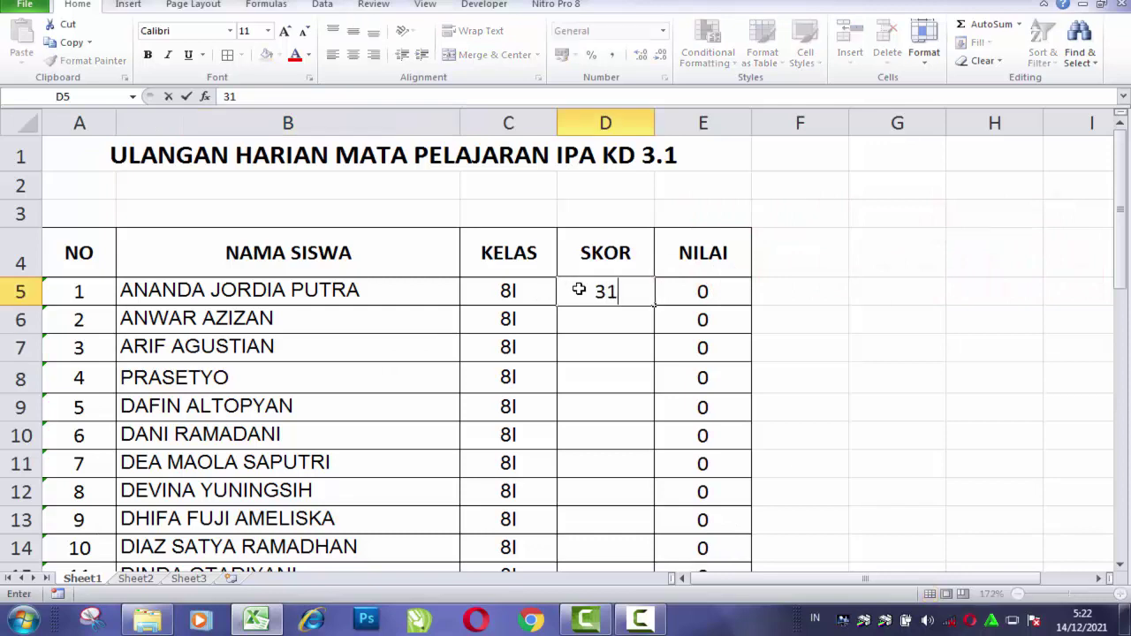
{"action": "key", "text": "Tab"}
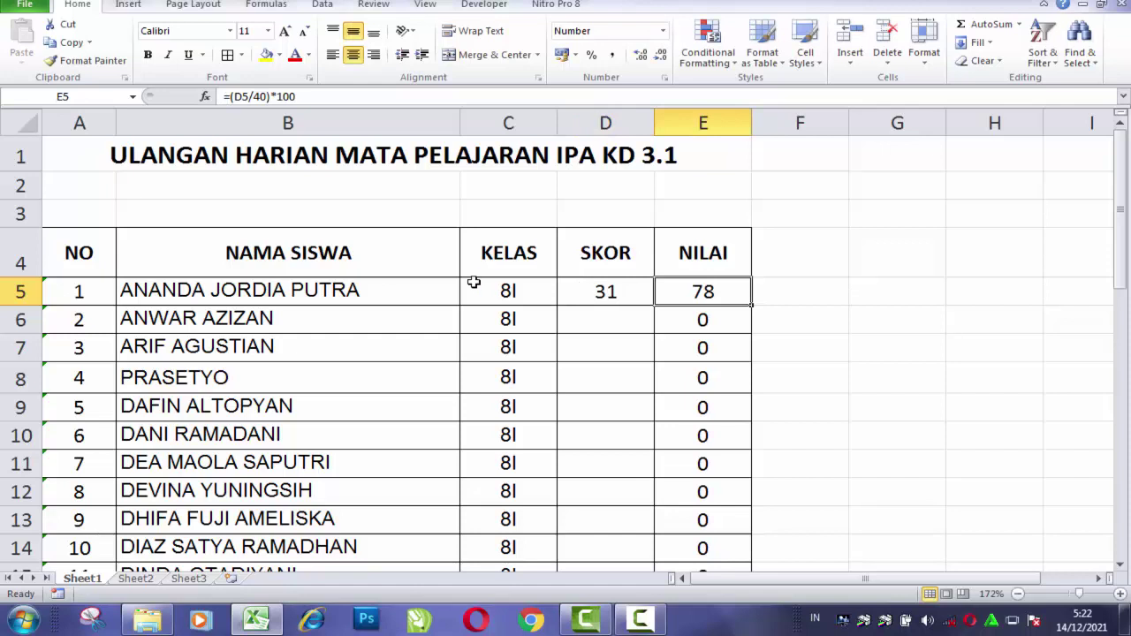
{"action": "left_click", "coordinate": [591, 320]}
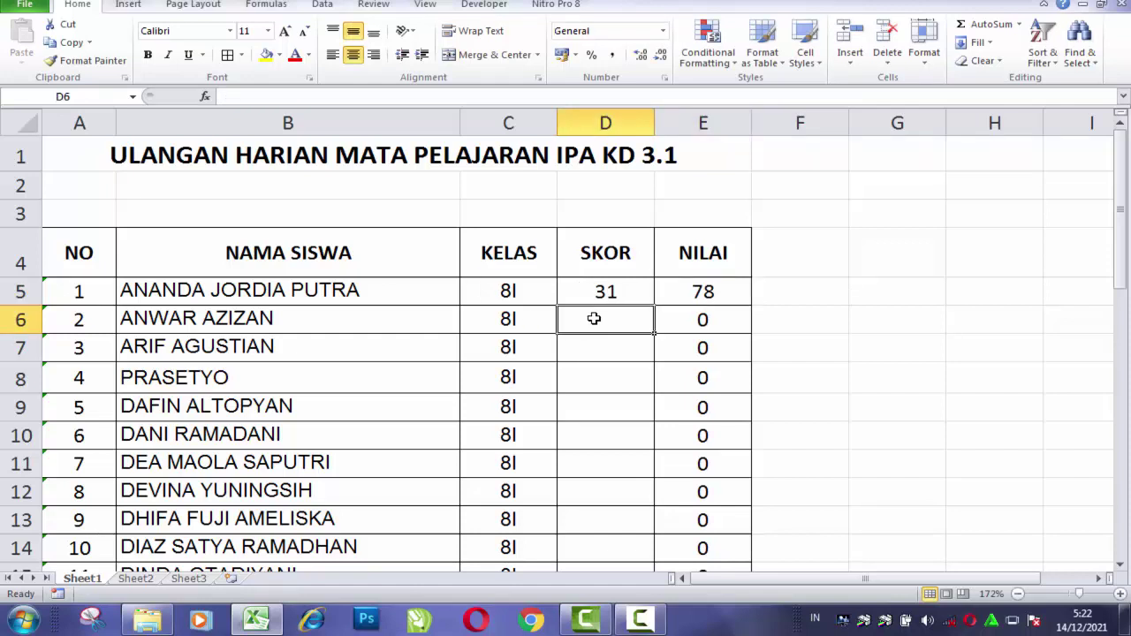
{"action": "type", "text": "34"}
{"action": "key", "text": "Return"}
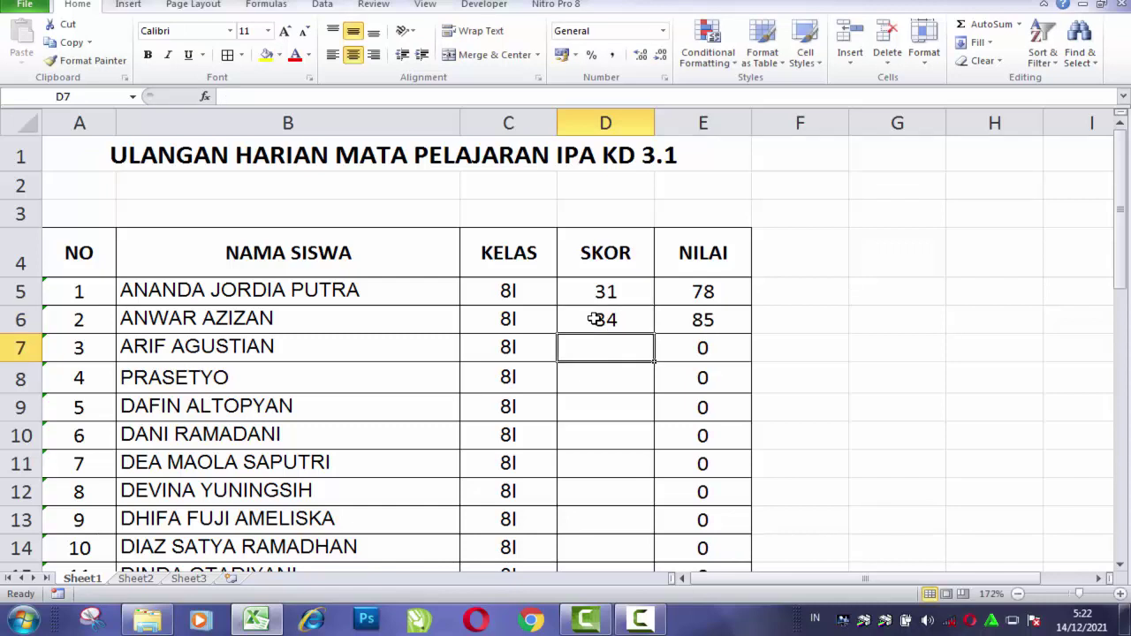
{"action": "type", "text": "38"}
{"action": "key", "text": "Return"}
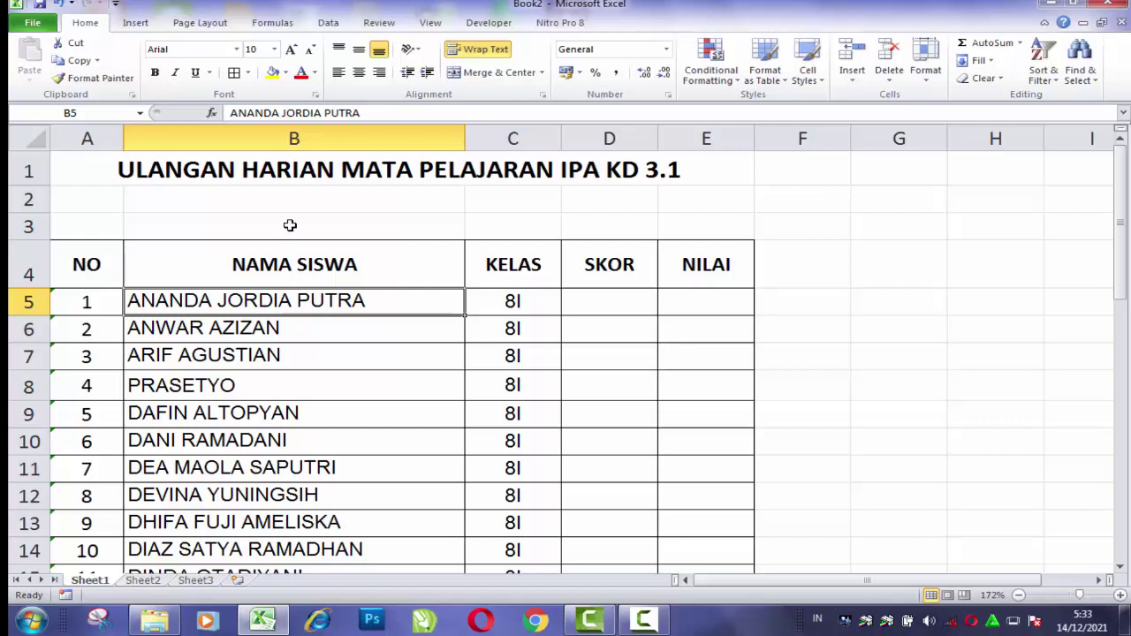
Enter SKOR 31, 34, 38, 29 and 30 in D5 through D9.
{"action": "left_click", "coordinate": [588, 294]}
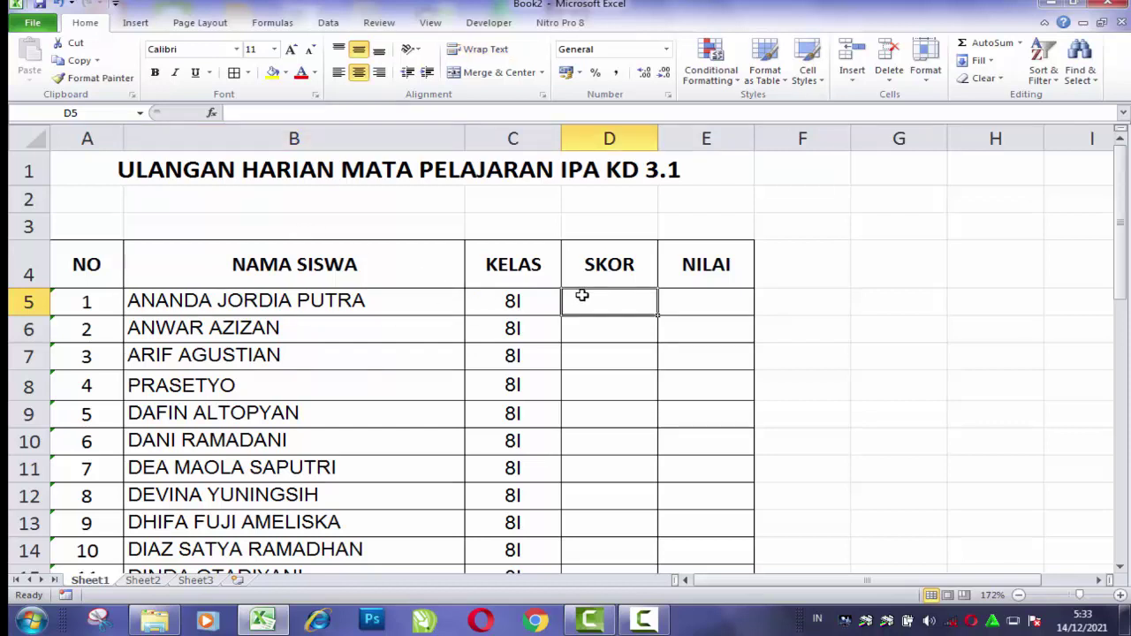
{"action": "type", "text": "31"}
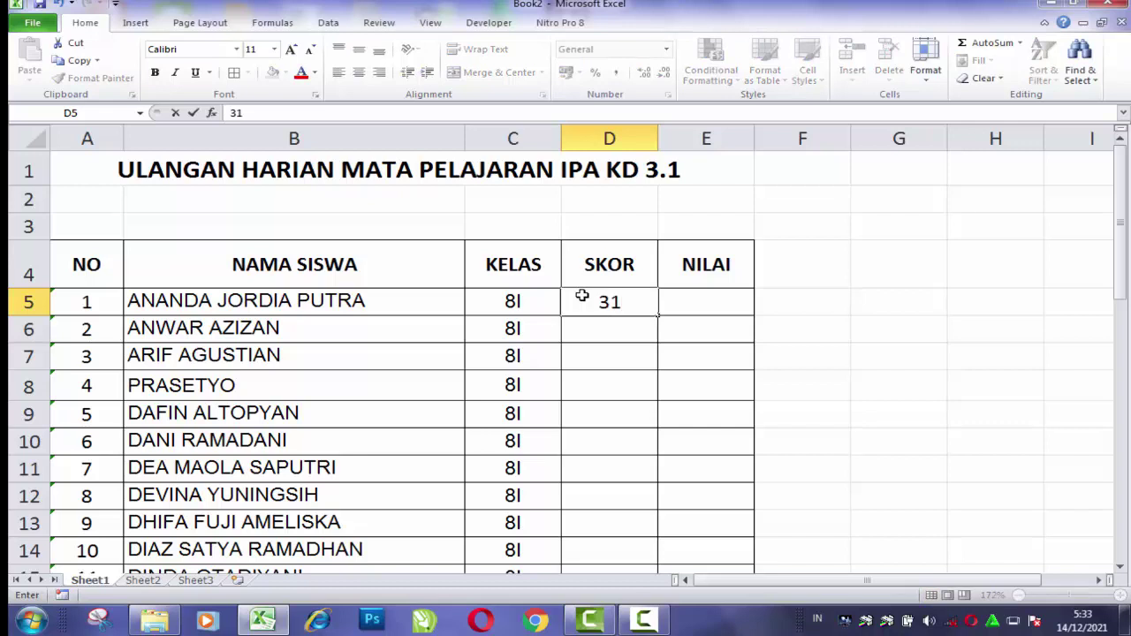
{"action": "key", "text": "Return"}
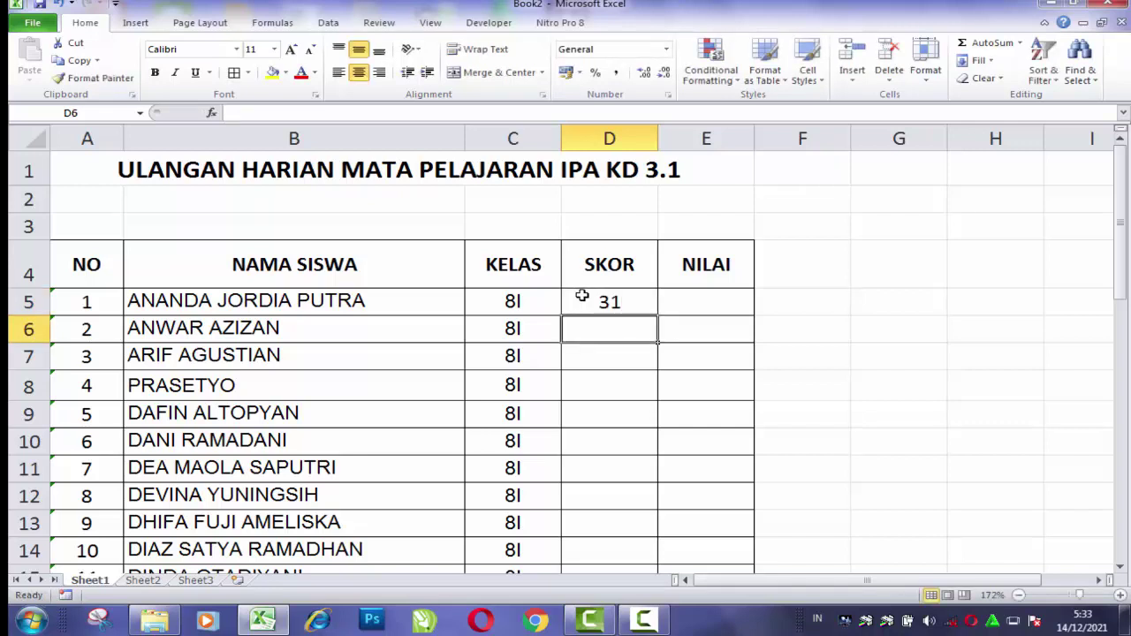
{"action": "type", "text": "34"}
{"action": "key", "text": "Return"}
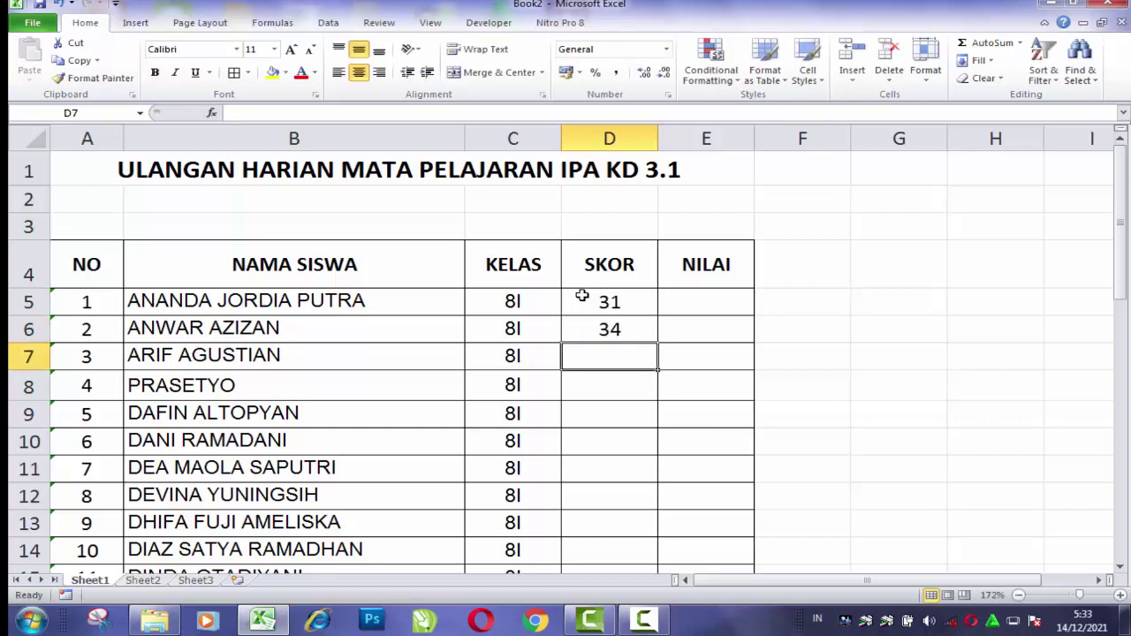
{"action": "type", "text": "2"}
{"action": "key", "text": "BackSpace"}
{"action": "type", "text": "38"}
{"action": "key", "text": "Return"}
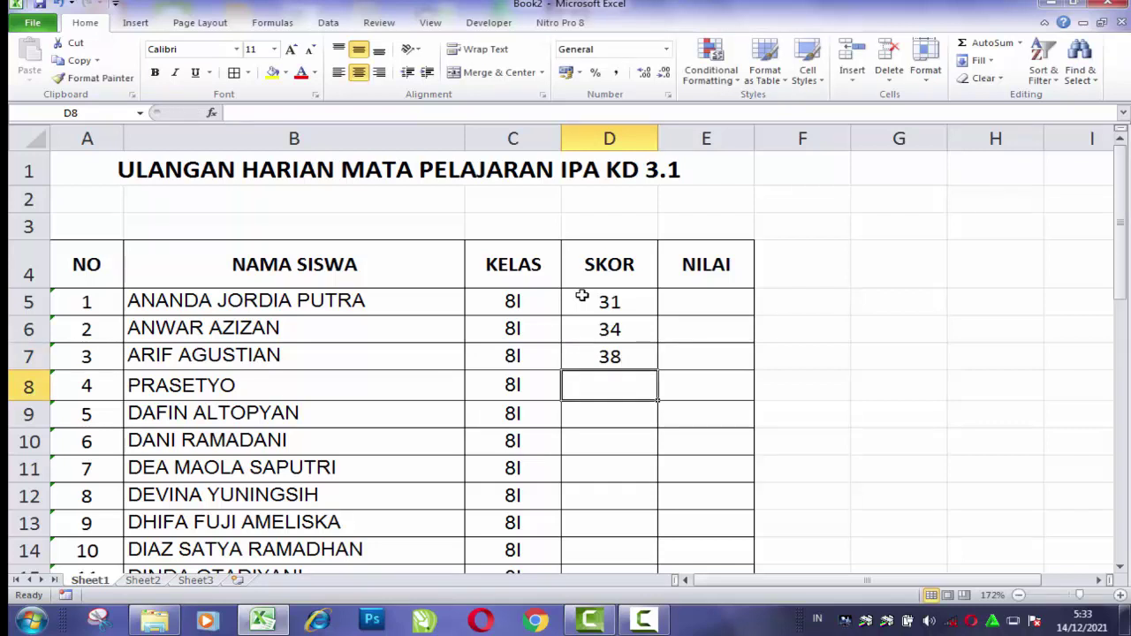
{"action": "type", "text": "29"}
{"action": "key", "text": "Return"}
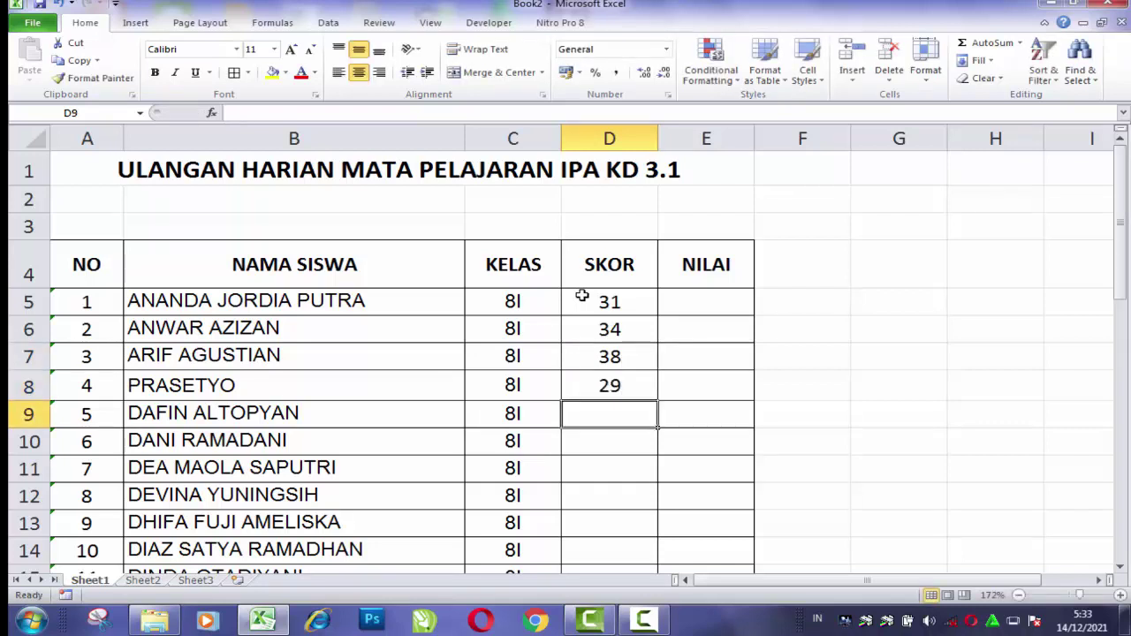
{"action": "type", "text": "30"}
{"action": "key", "text": "Return"}
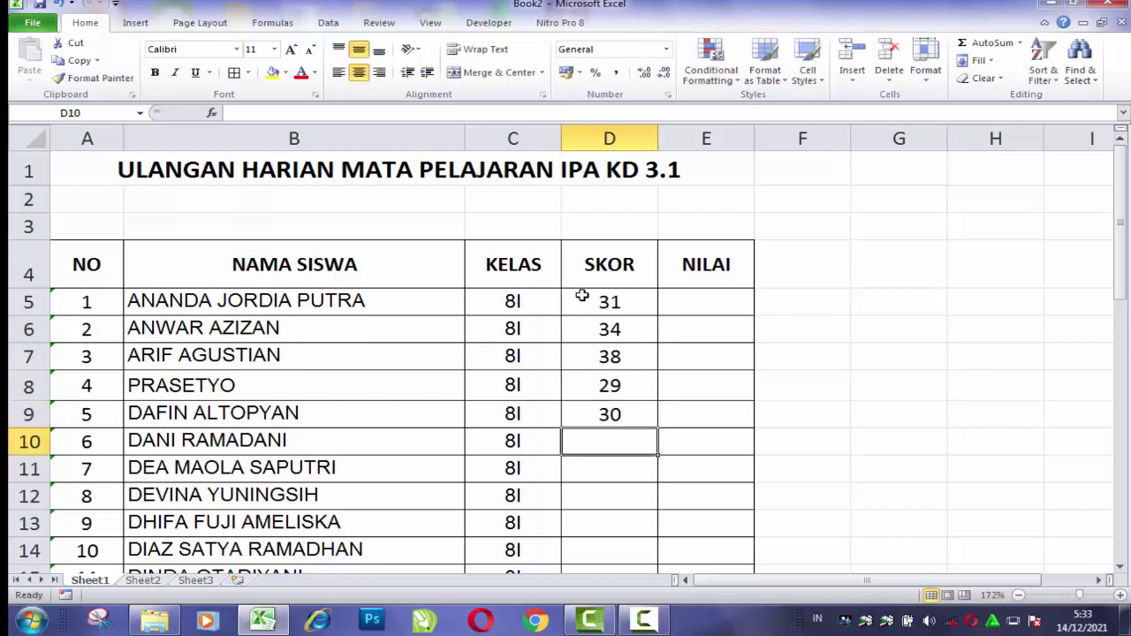
Enter SKOR 27, 25, 21, 22 and 19 in D10:D14, then type 28 for D15.
{"action": "type", "text": "2"}
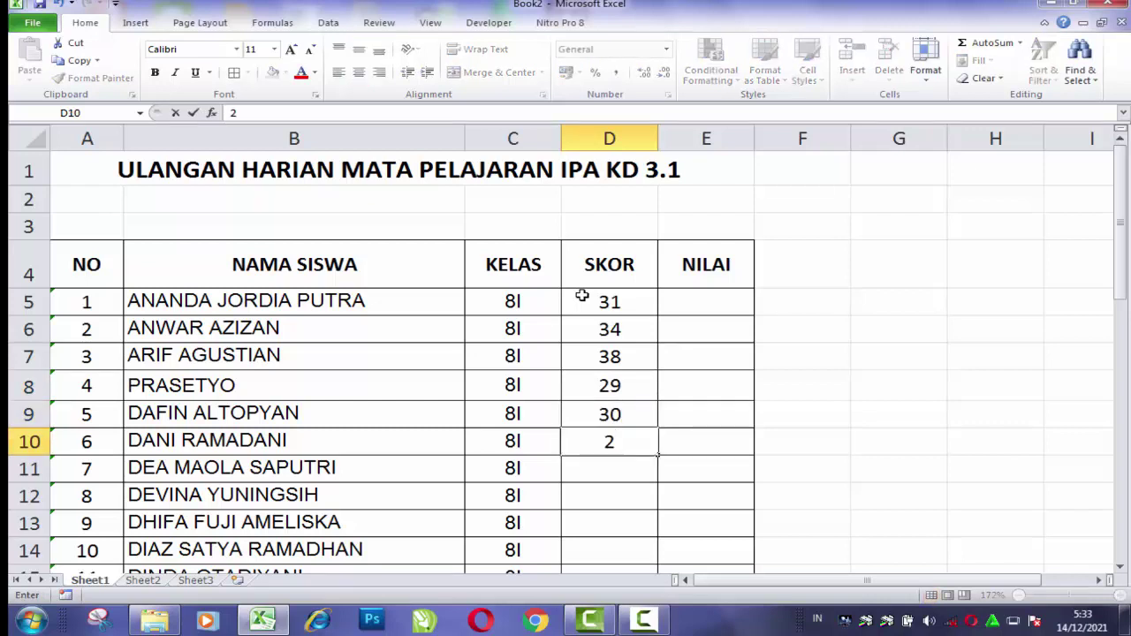
{"action": "type", "text": "7"}
{"action": "key", "text": "Return"}
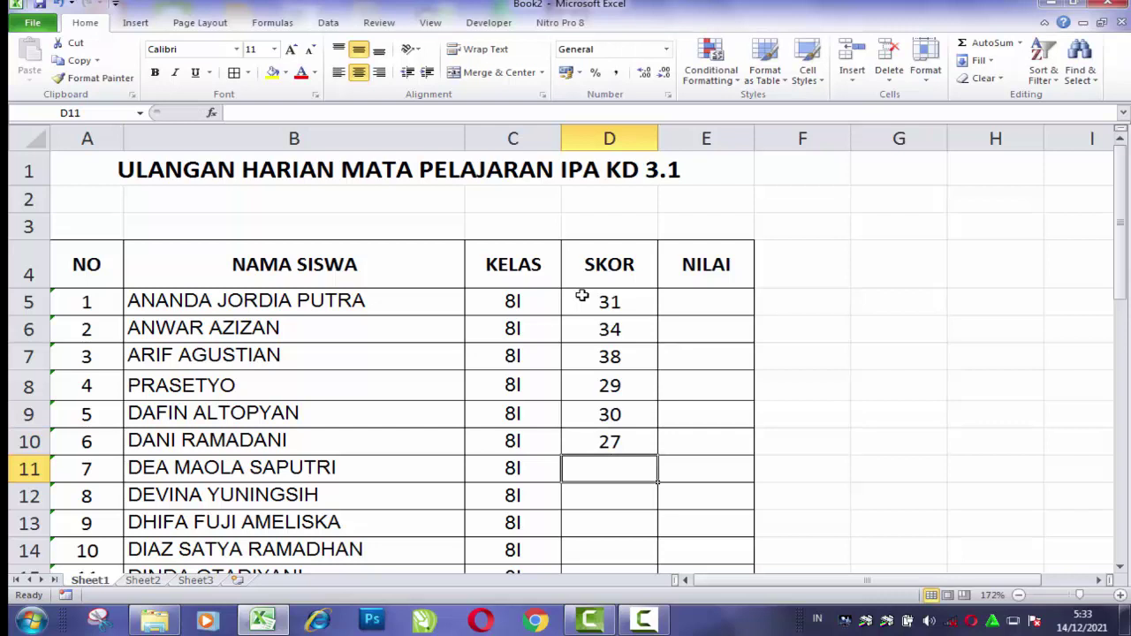
{"action": "type", "text": "25"}
{"action": "key", "text": "Return"}
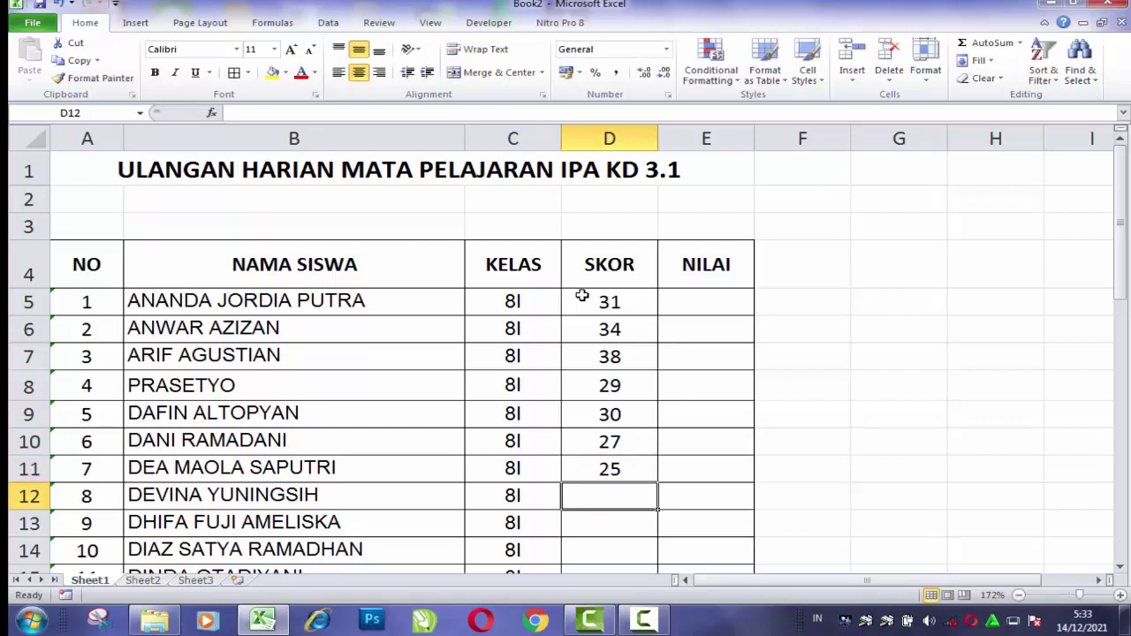
{"action": "type", "text": "21"}
{"action": "key", "text": "Return"}
{"action": "type", "text": "22"}
{"action": "key", "text": "Return"}
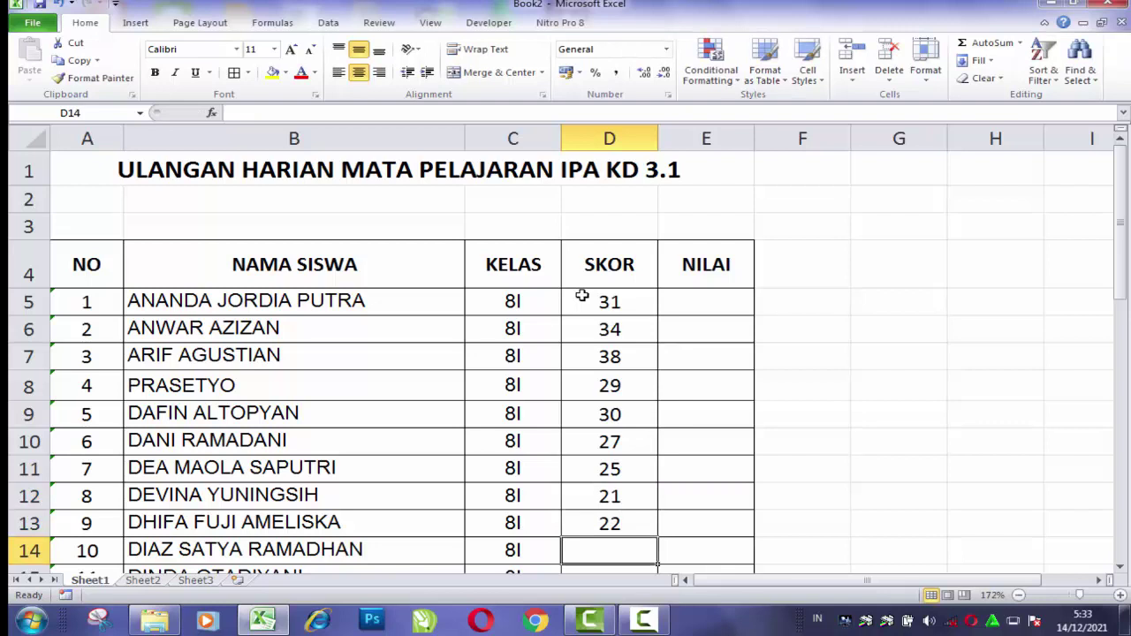
{"action": "type", "text": "19"}
{"action": "key", "text": "Return"}
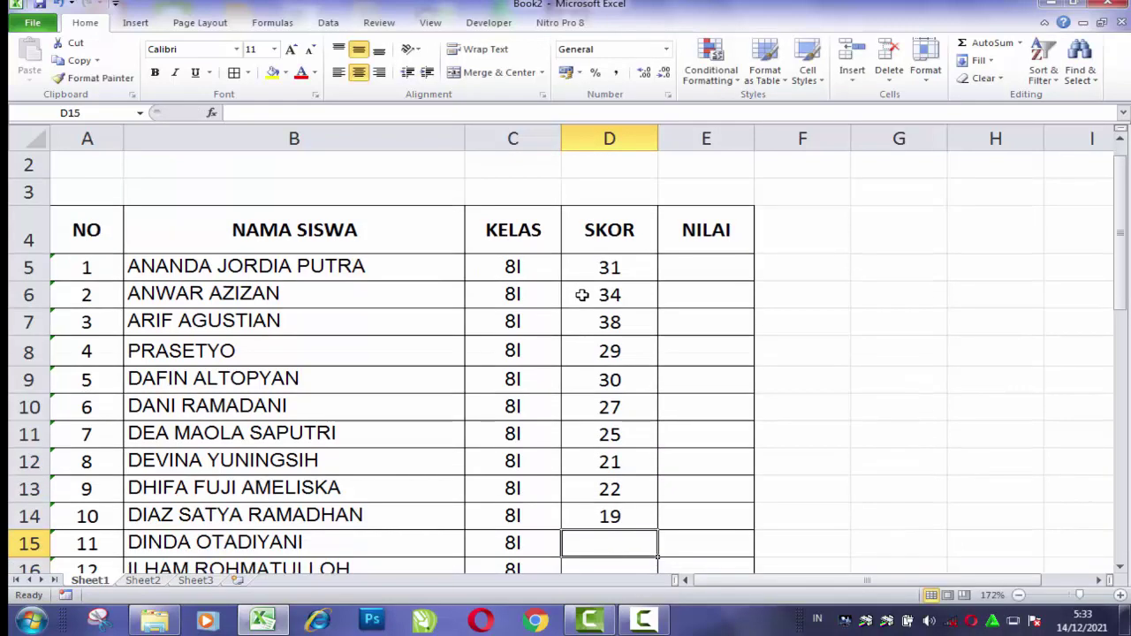
{"action": "type", "text": "28"}
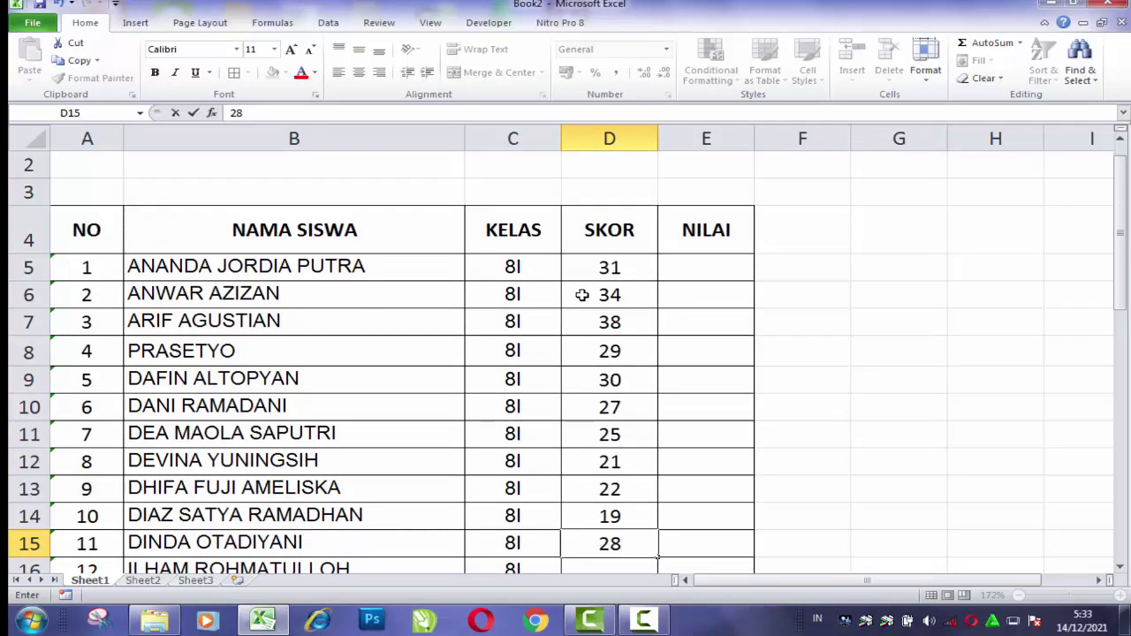
Commit 28 in D15 and enter SKOR 32, 33, 34, 29, 37, 36 in D16:D21.
{"action": "key", "text": "Return"}
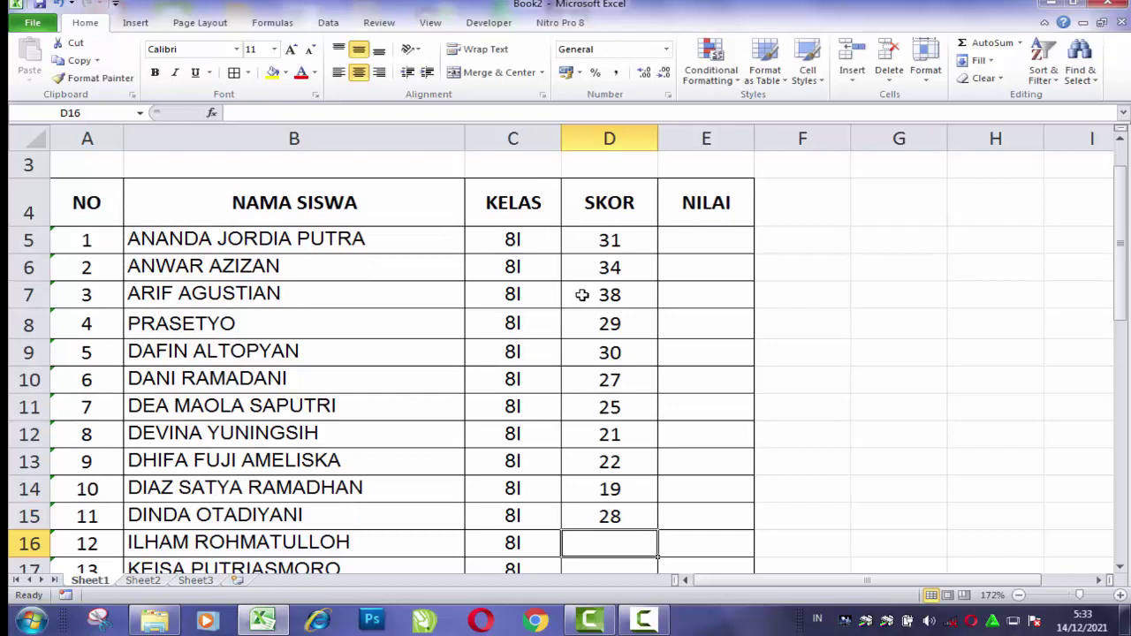
{"action": "type", "text": "3"}
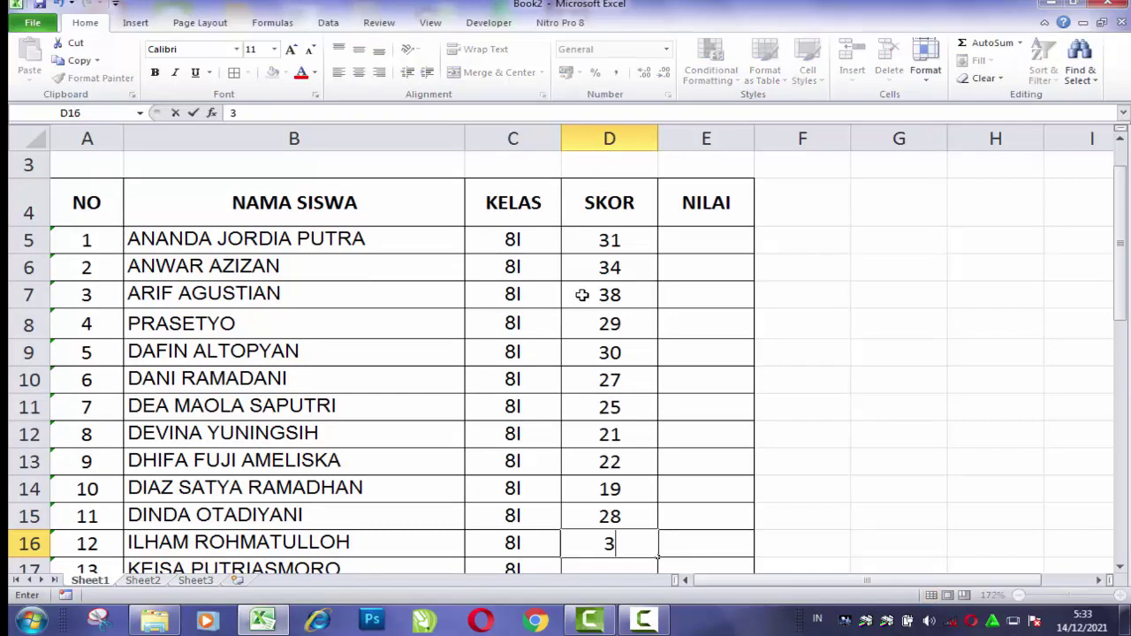
{"action": "type", "text": "2"}
{"action": "key", "text": "Return"}
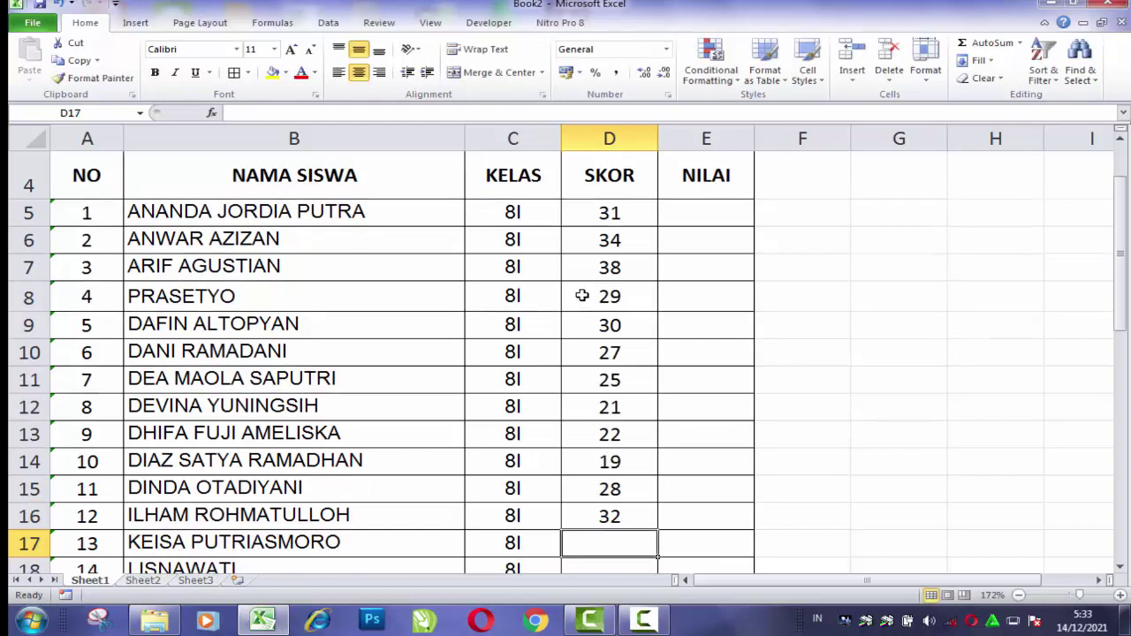
{"action": "type", "text": "33"}
{"action": "key", "text": "Return"}
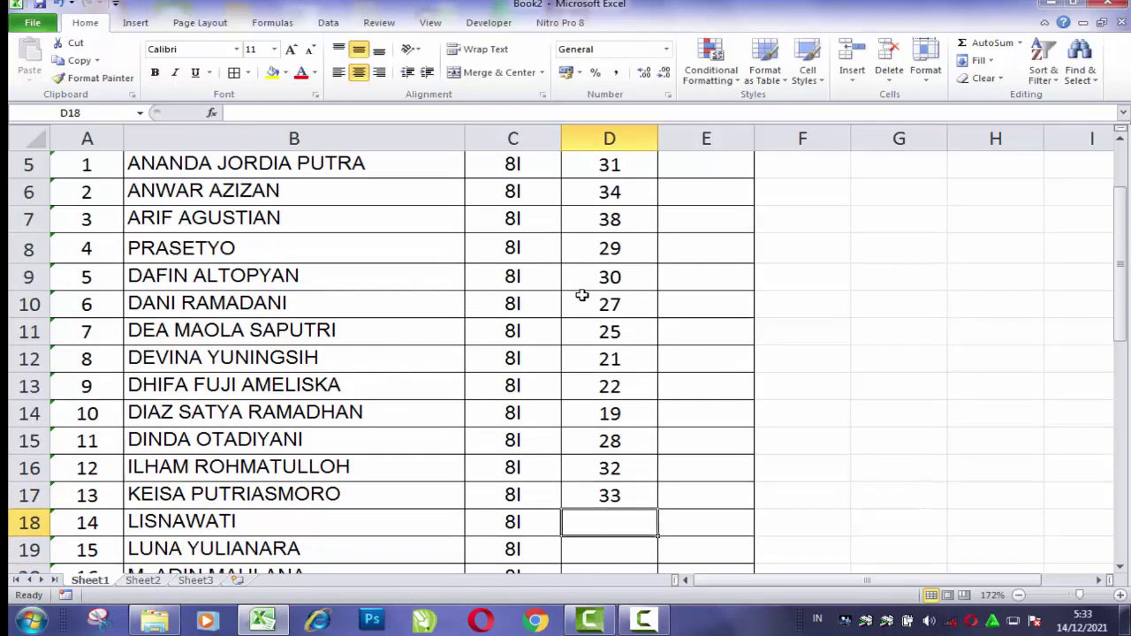
{"action": "type", "text": "34"}
{"action": "key", "text": "Return"}
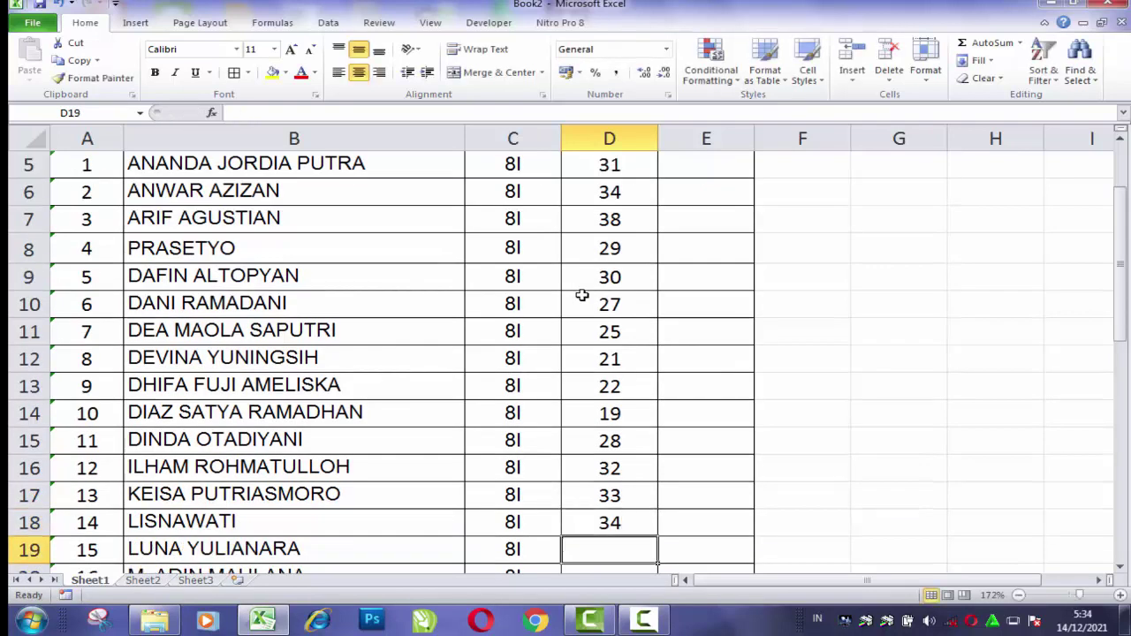
{"action": "type", "text": "2"}
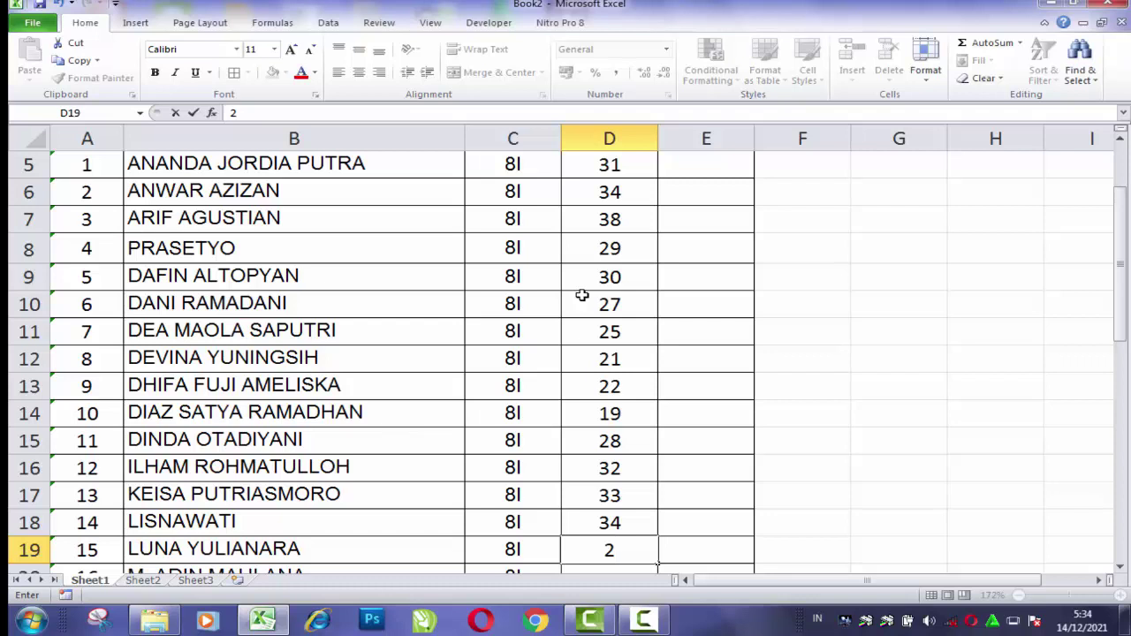
{"action": "type", "text": "9"}
{"action": "key", "text": "Return"}
{"action": "type", "text": "3"}
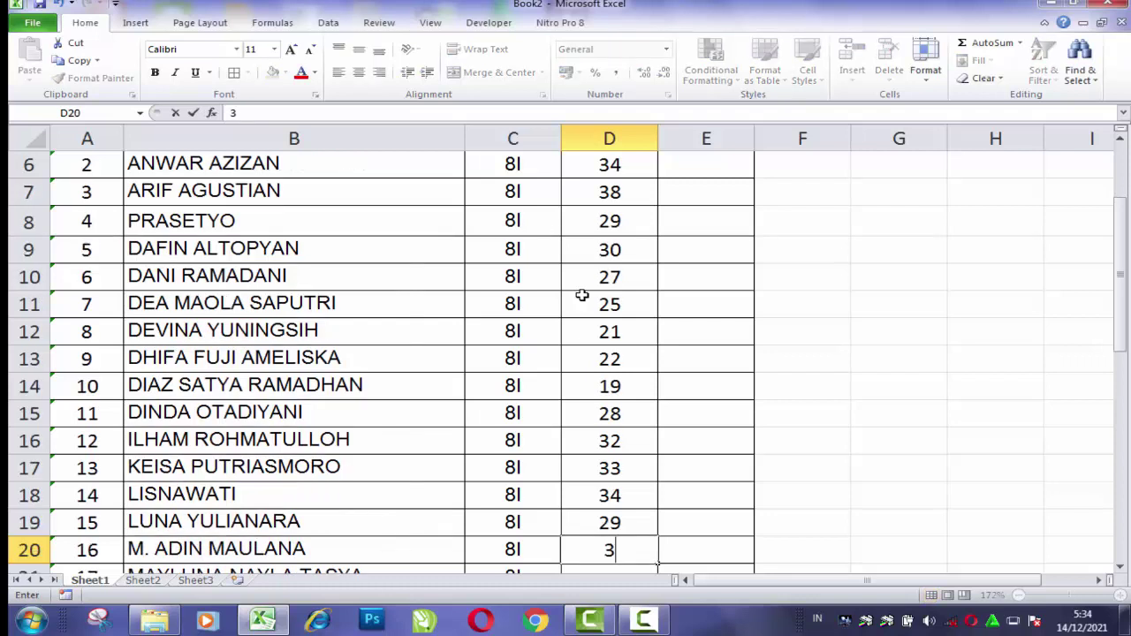
{"action": "type", "text": "7"}
{"action": "key", "text": "Return"}
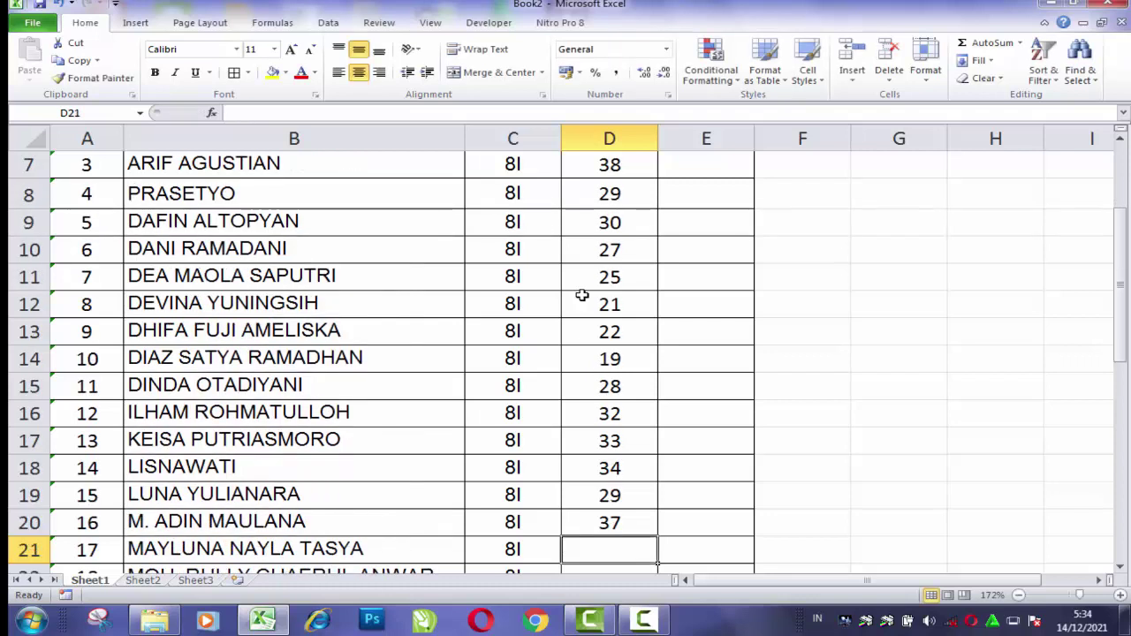
{"action": "type", "text": "36"}
{"action": "key", "text": "Return"}
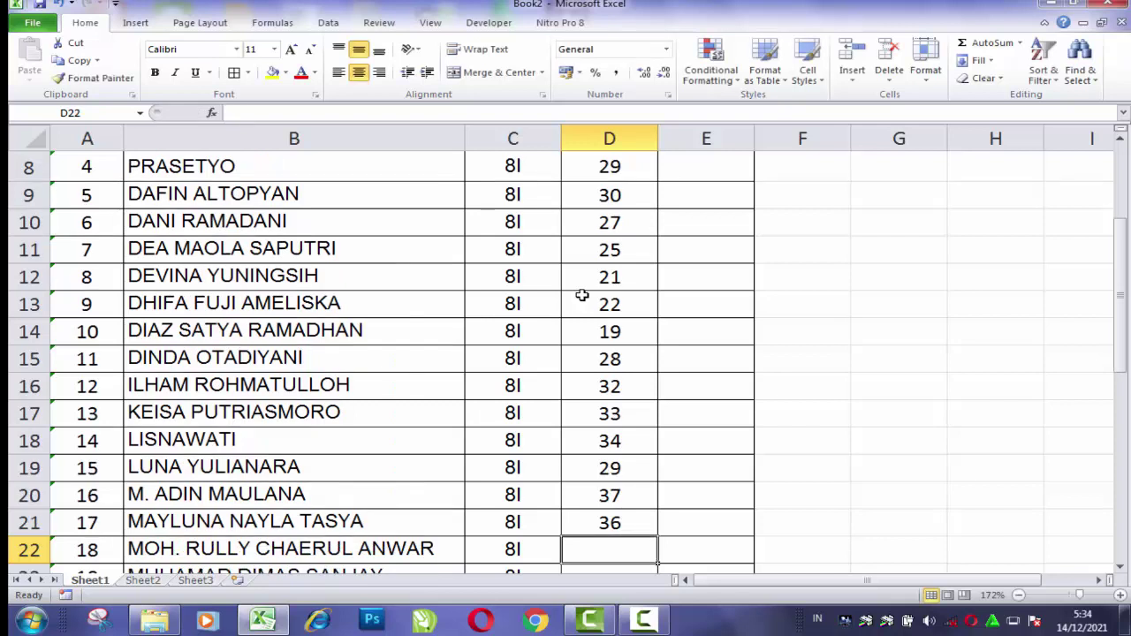
Enter SKOR 28, 22, 18, 39, 37, 35 and 34 in D22 through D28.
{"action": "type", "text": "2"}
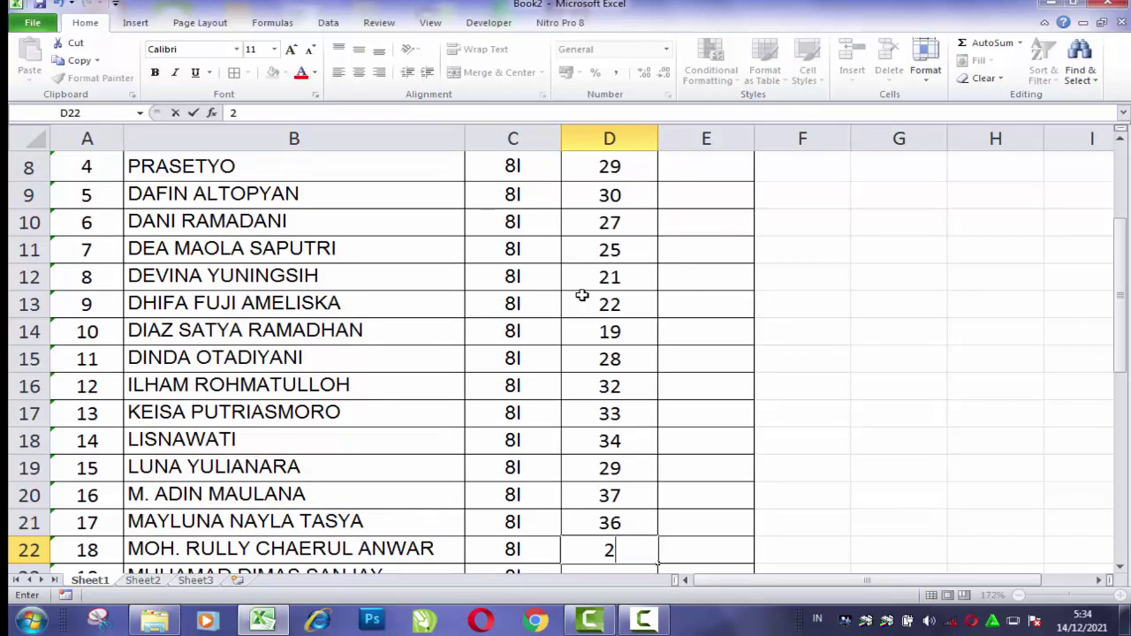
{"action": "type", "text": "8"}
{"action": "key", "text": "Return"}
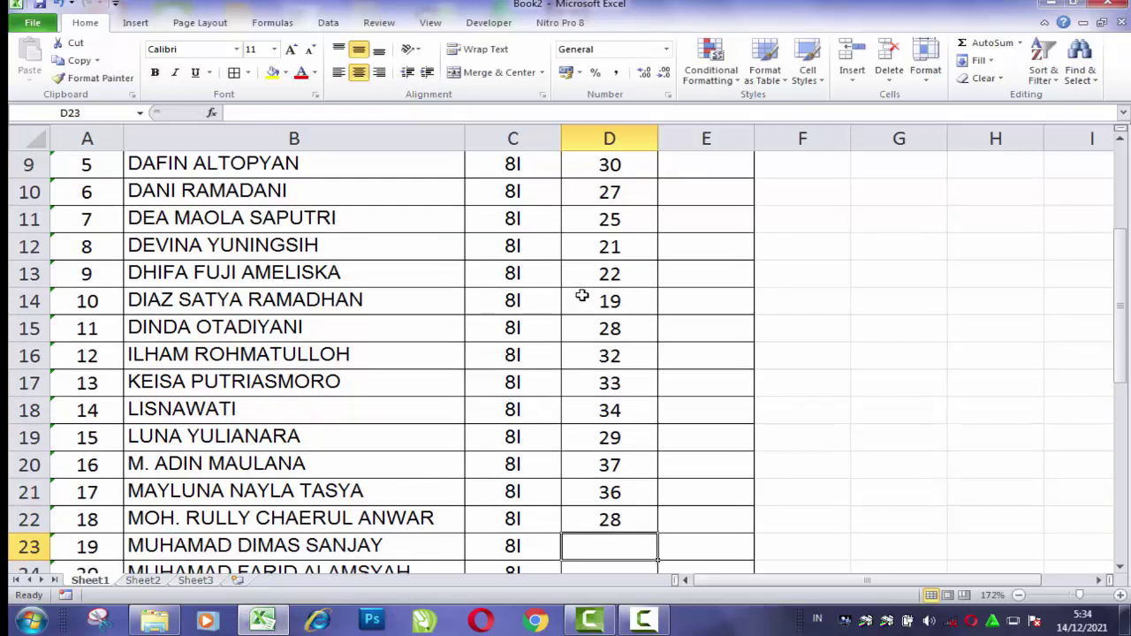
{"action": "type", "text": "22"}
{"action": "key", "text": "Return"}
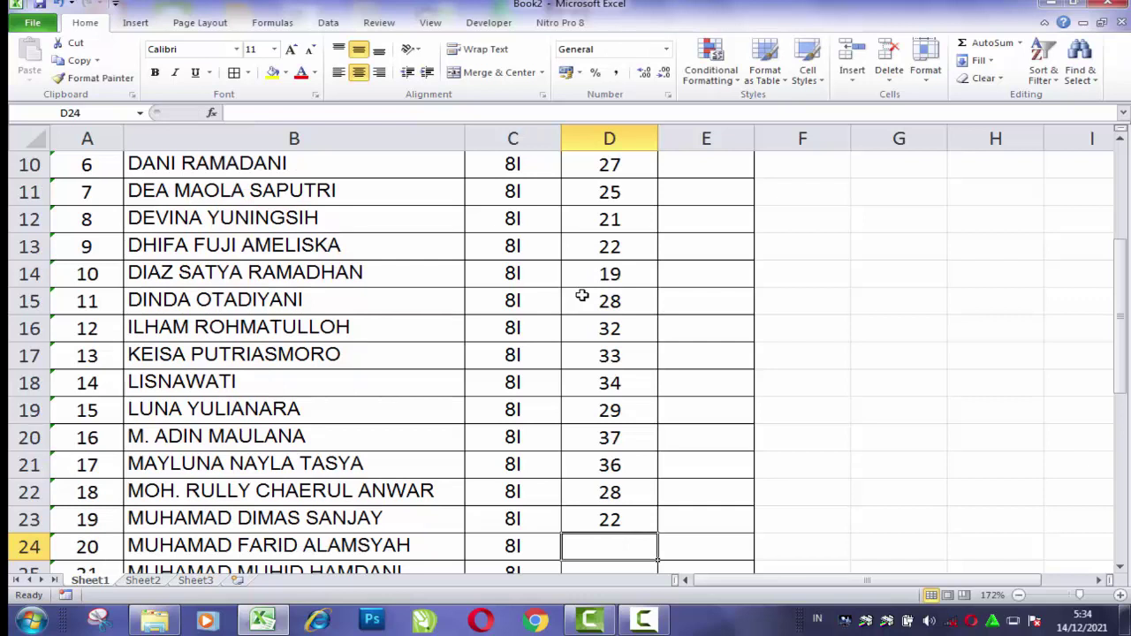
{"action": "type", "text": "18"}
{"action": "key", "text": "Return"}
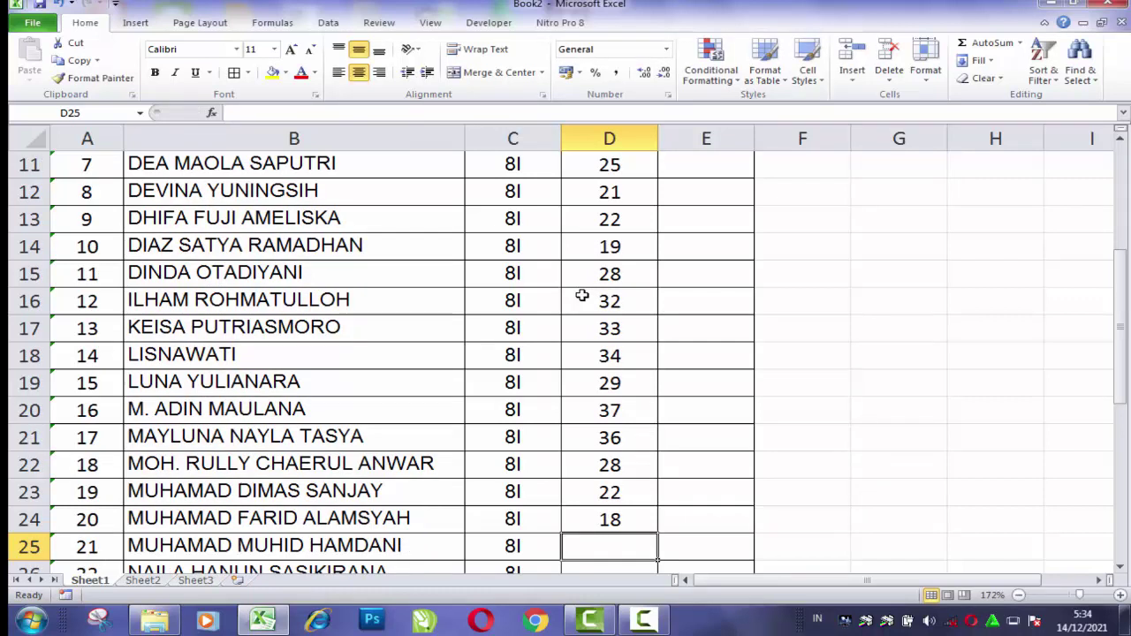
{"action": "type", "text": "39"}
{"action": "key", "text": "Return"}
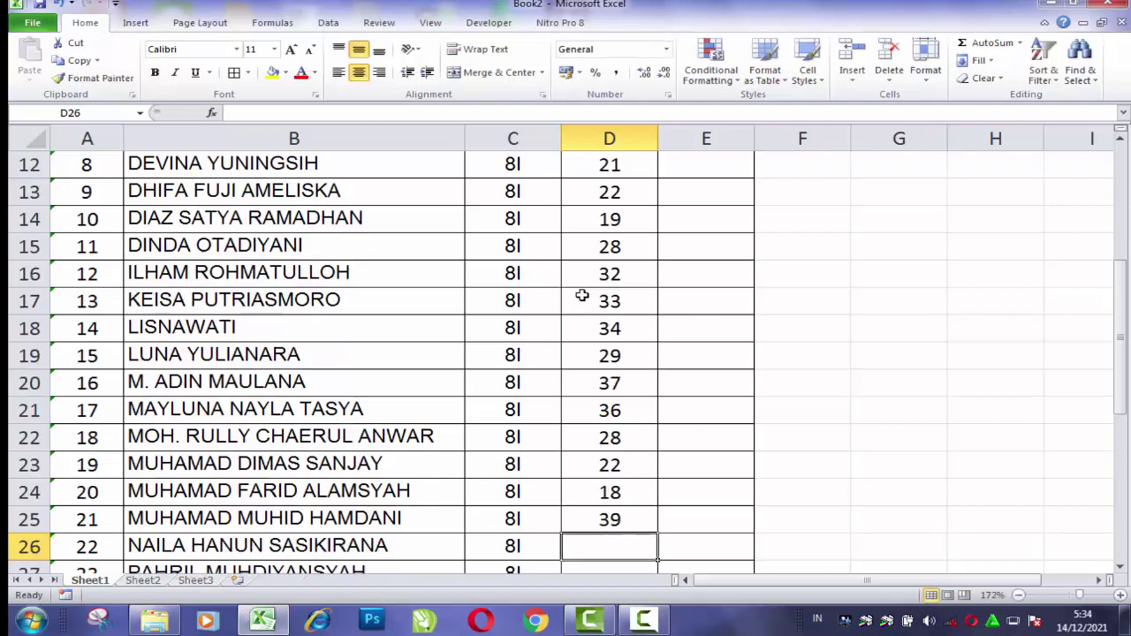
{"action": "type", "text": "37"}
{"action": "key", "text": "Return"}
{"action": "type", "text": "3"}
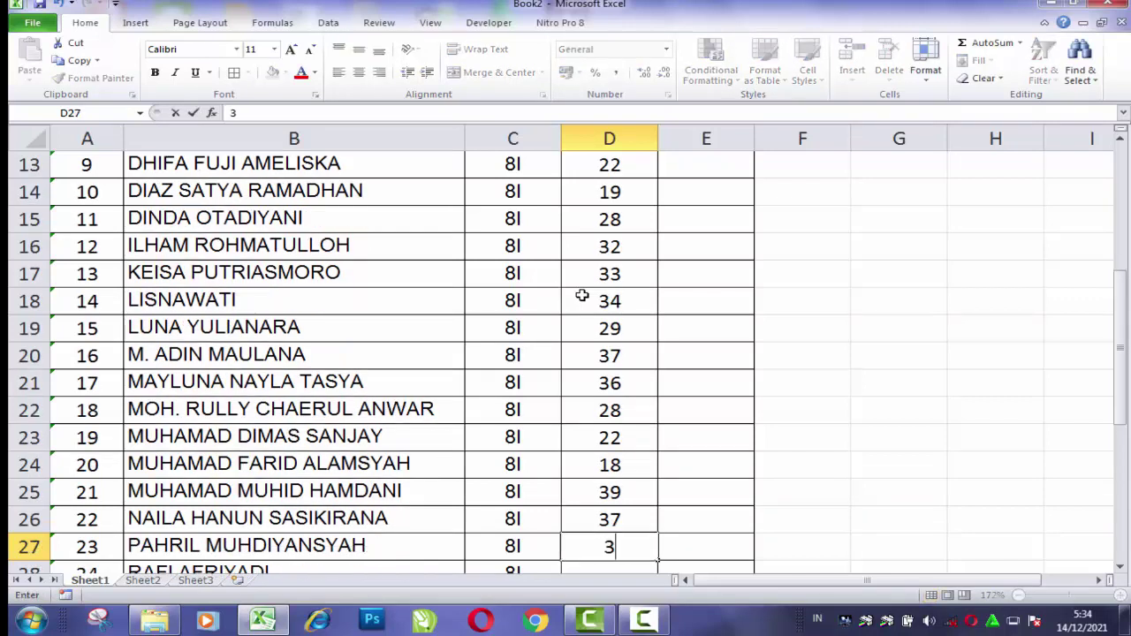
{"action": "type", "text": "5"}
{"action": "key", "text": "Return"}
{"action": "type", "text": "34"}
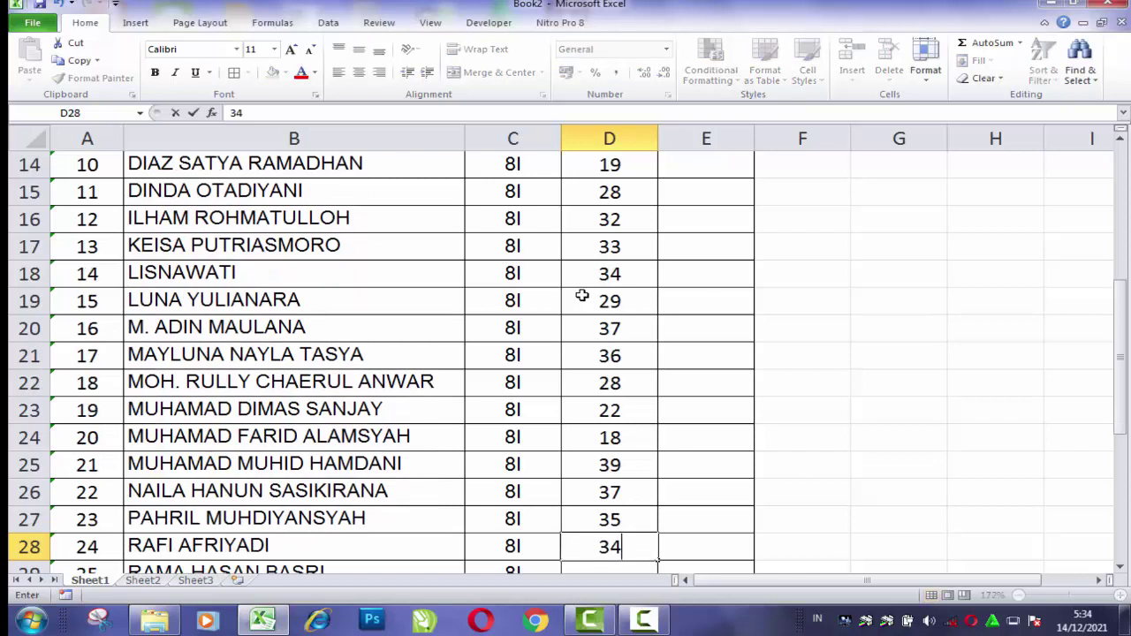
{"action": "key", "text": "Return"}
{"action": "type", "text": "35"}
Enter SKOR 35, 31, 33, 36, 28 and 27 in D29 through D34.
{"action": "key", "text": "Return"}
{"action": "type", "text": "31"}
{"action": "key", "text": "Return"}
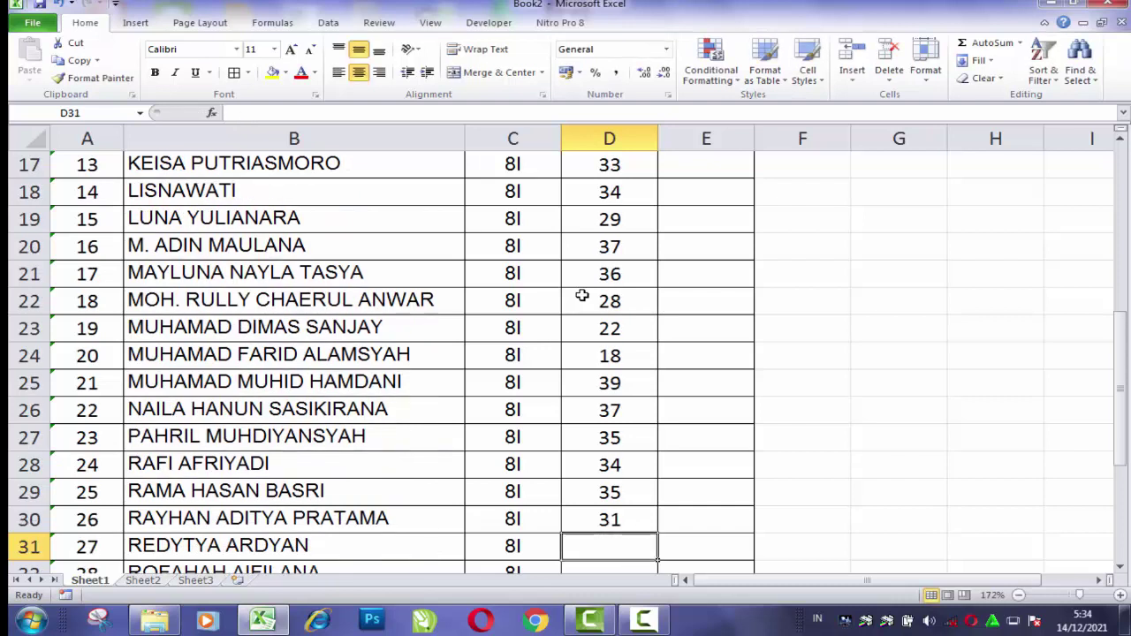
{"action": "type", "text": "3"}
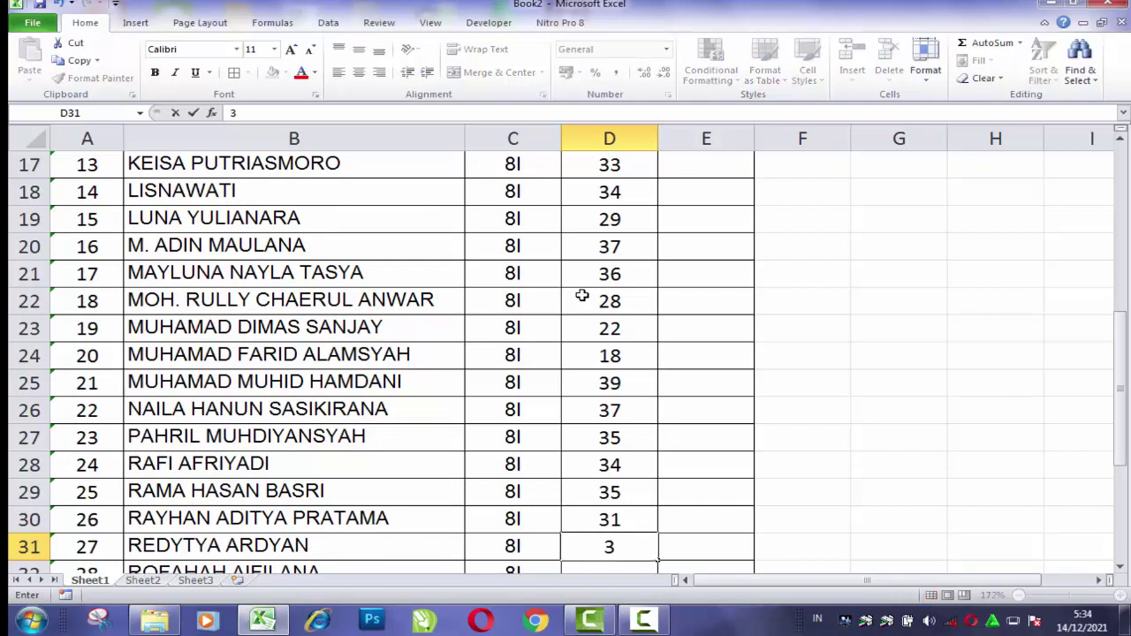
{"action": "type", "text": "3"}
{"action": "key", "text": "Return"}
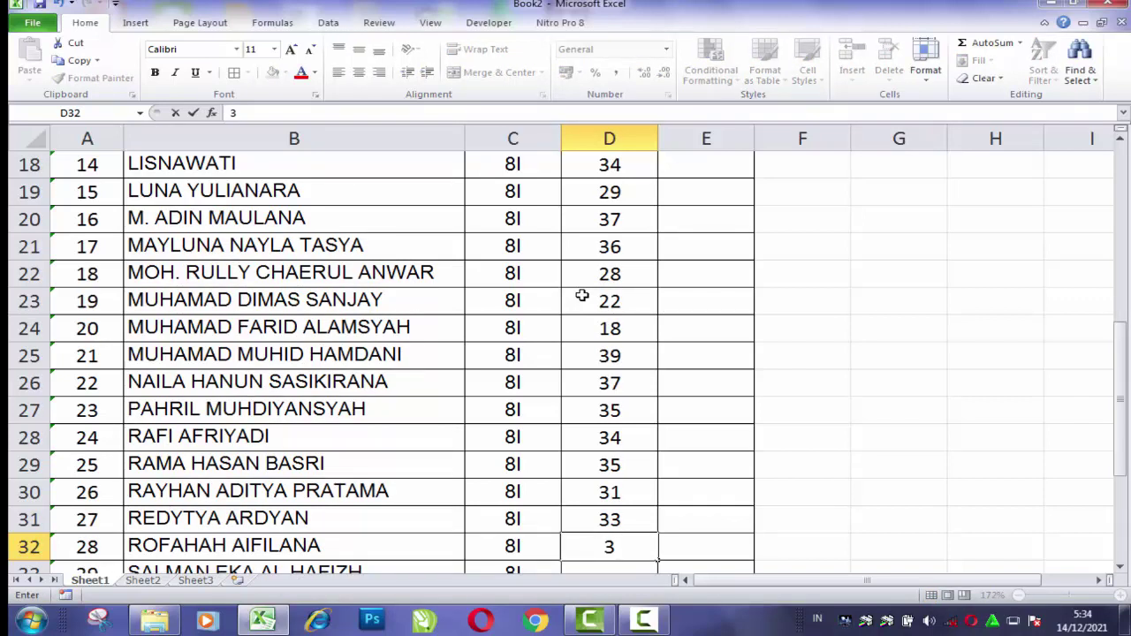
{"action": "type", "text": "6"}
{"action": "key", "text": "Return"}
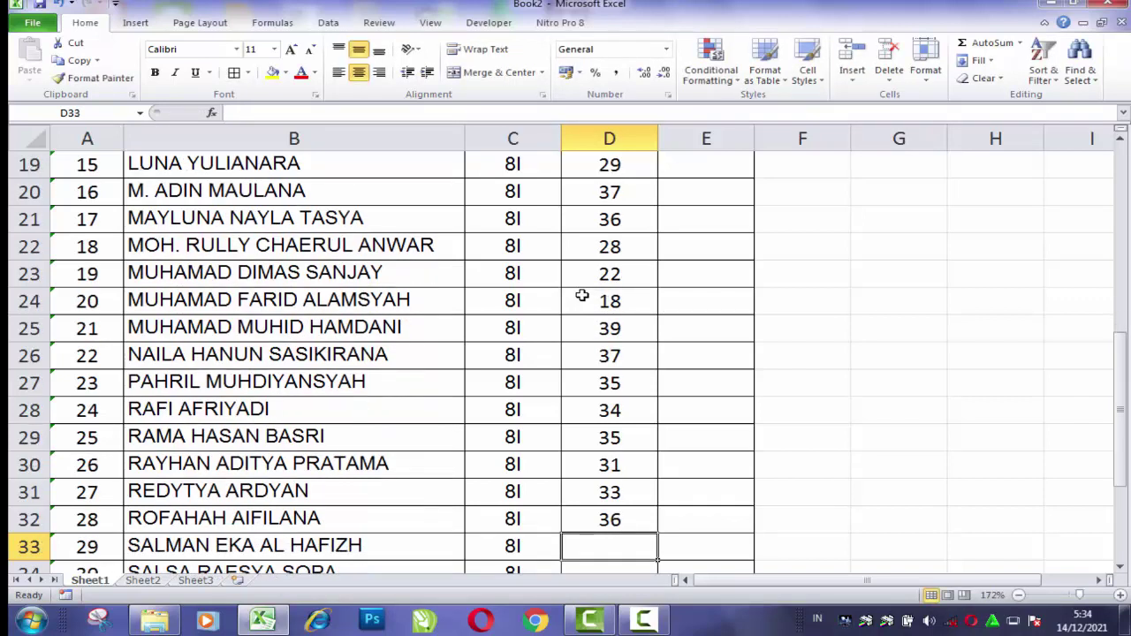
{"action": "type", "text": "2"}
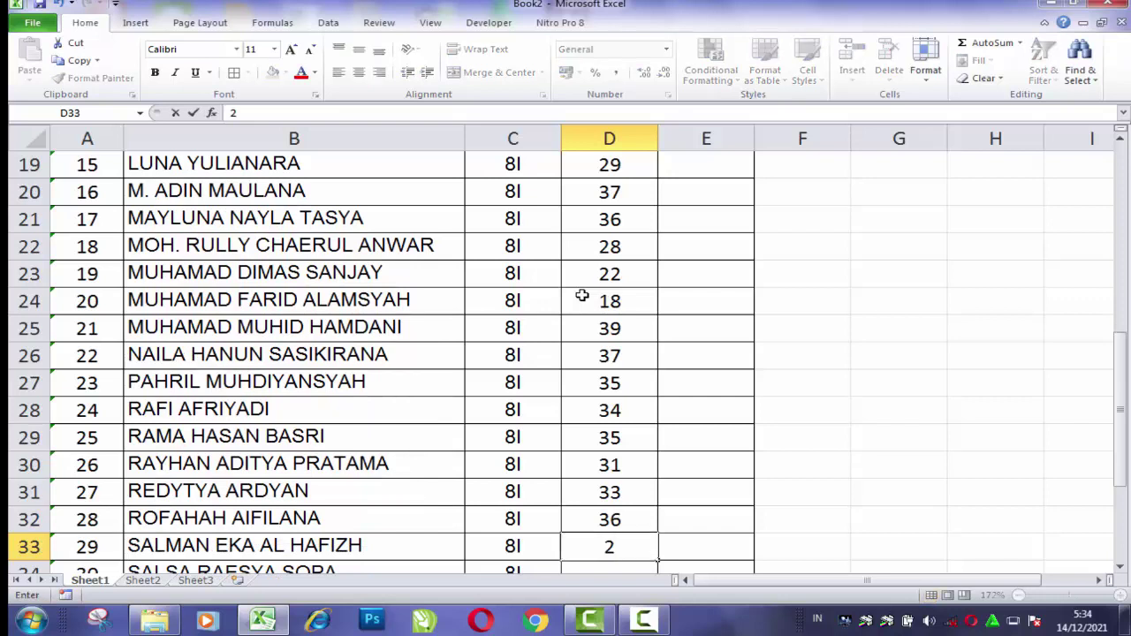
{"action": "type", "text": "8"}
{"action": "key", "text": "Return"}
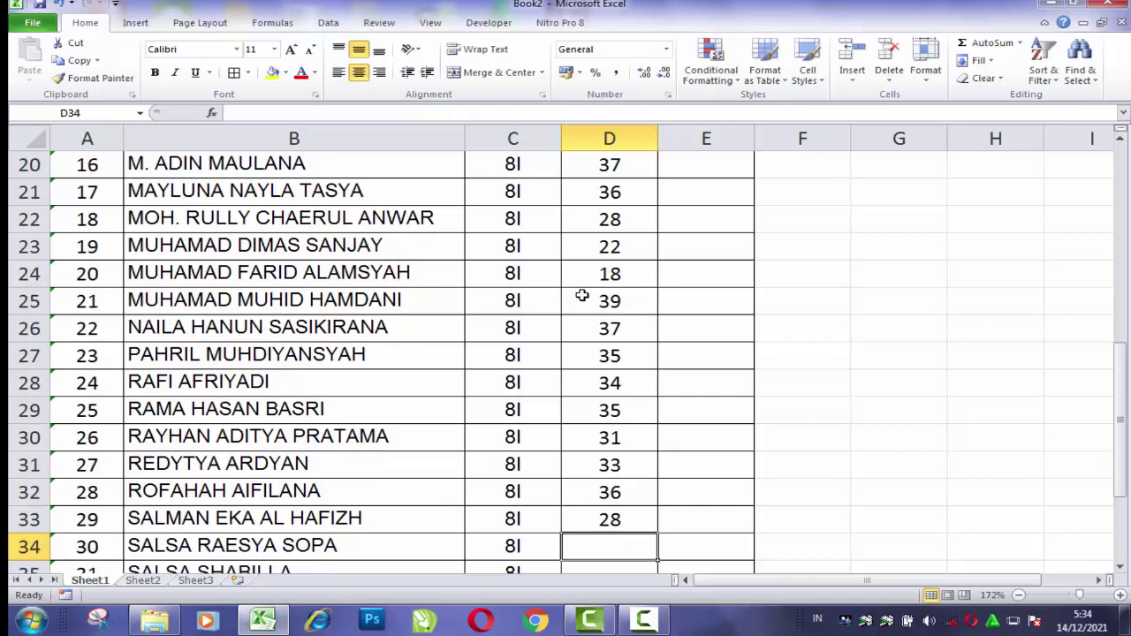
{"action": "type", "text": "27"}
{"action": "key", "text": "Return"}
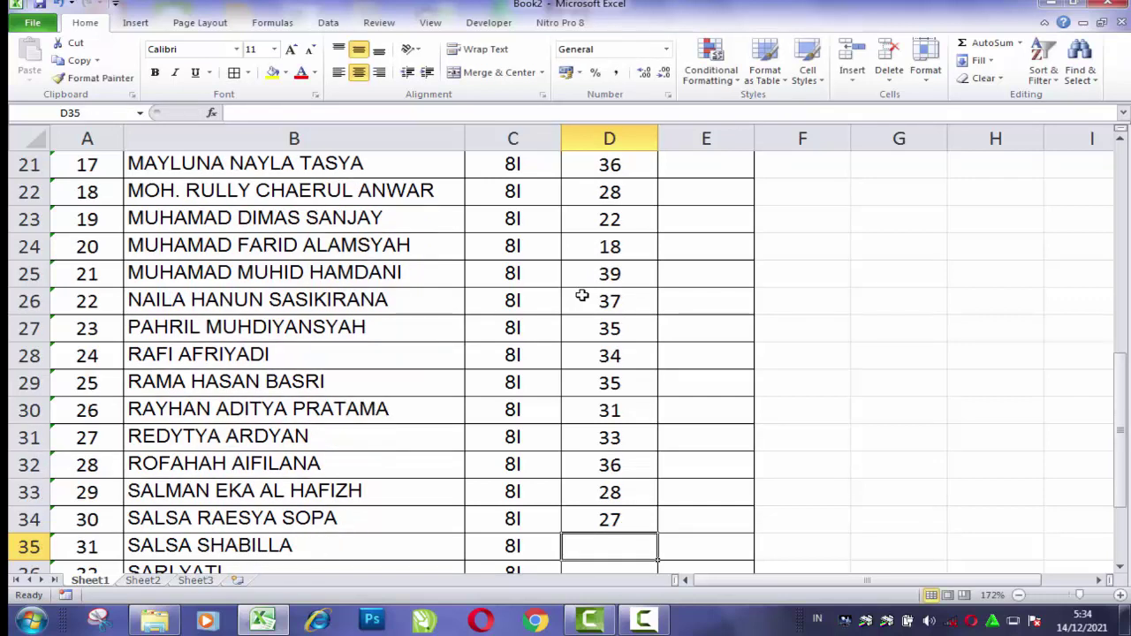
Enter the last SKOR values 25, 28, 32, 30, 29 and 31 in D35:D40.
{"action": "type", "text": "25"}
{"action": "key", "text": "Return"}
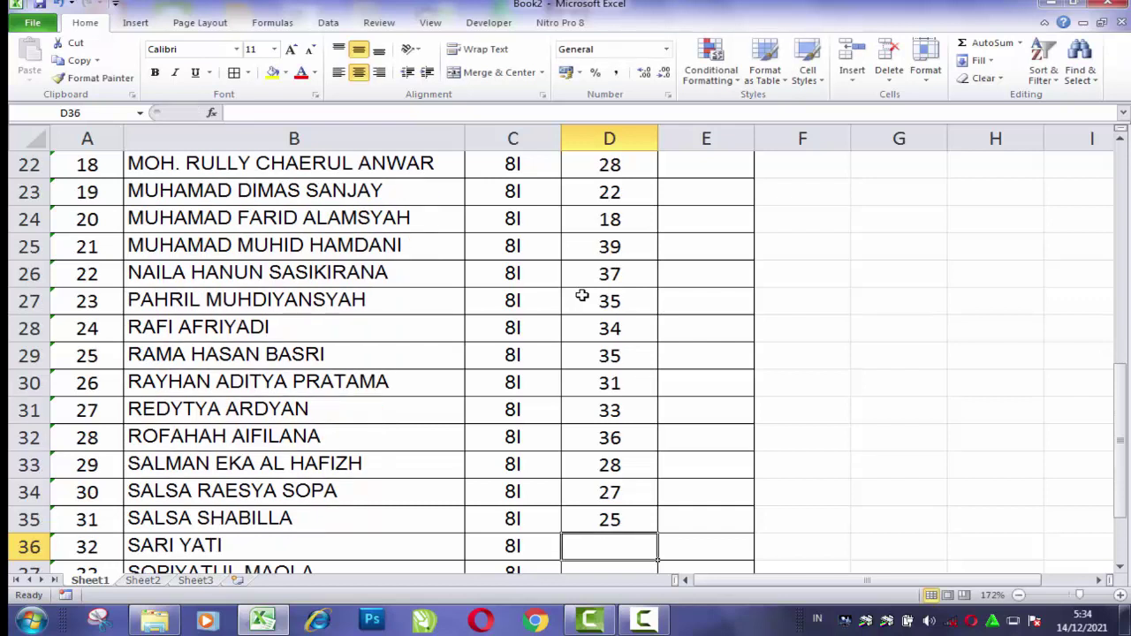
{"action": "type", "text": "28"}
{"action": "key", "text": "Return"}
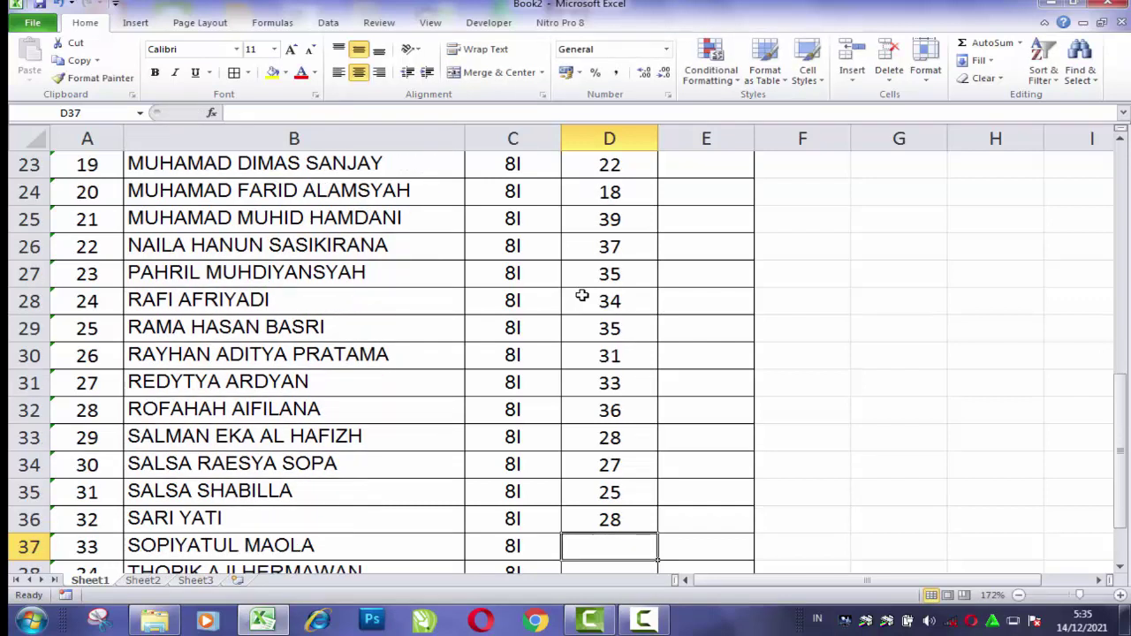
{"action": "type", "text": "3"}
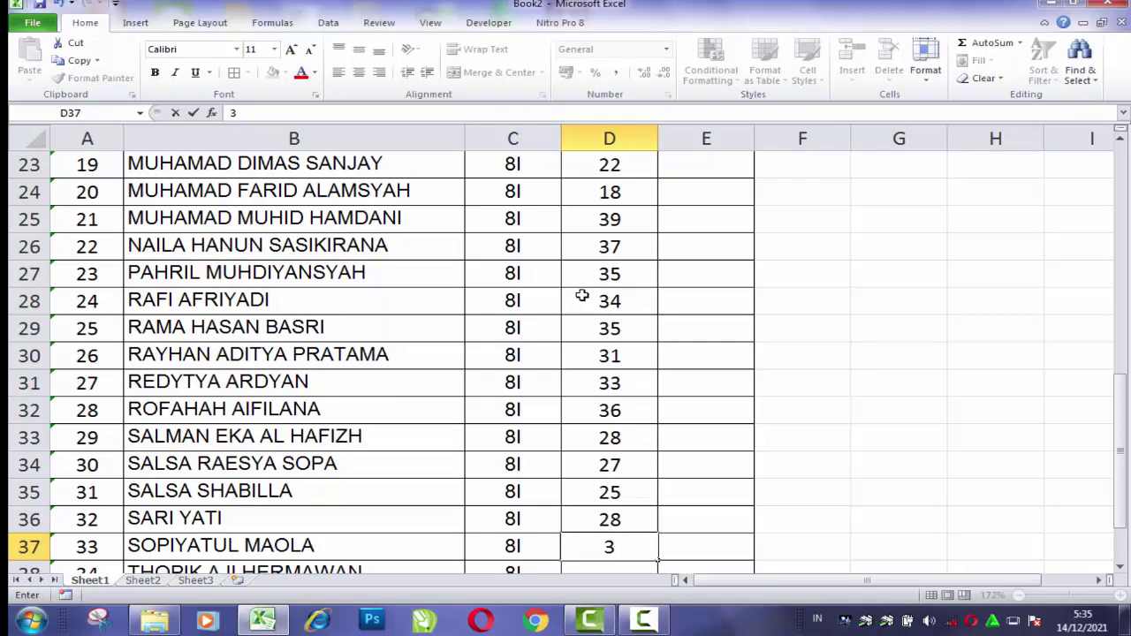
{"action": "type", "text": "2"}
{"action": "key", "text": "Return"}
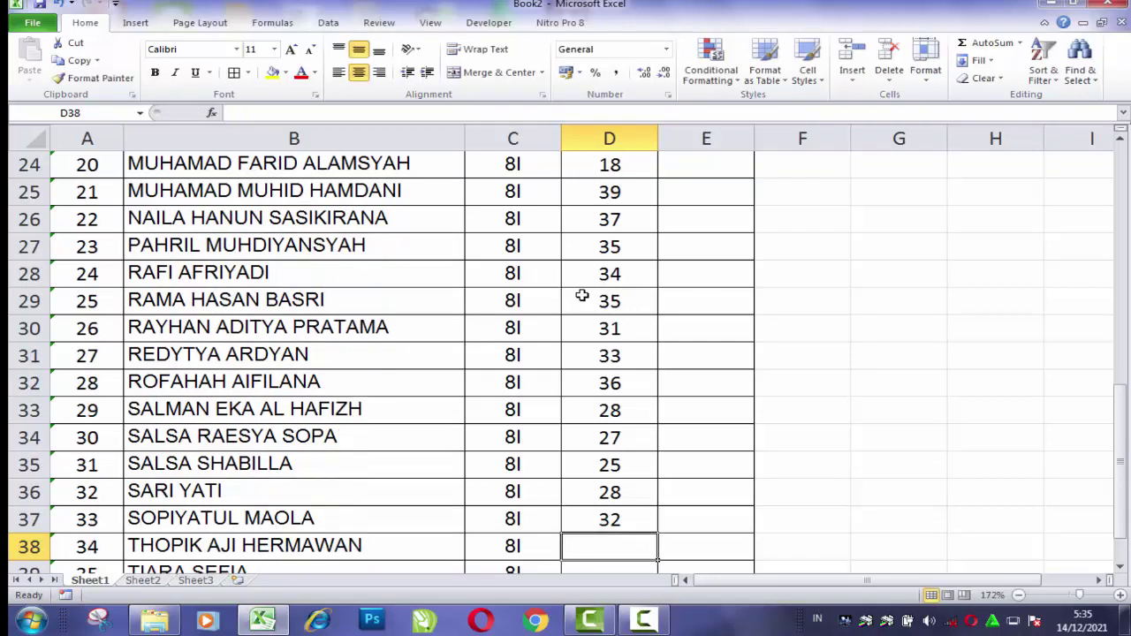
{"action": "type", "text": "30"}
{"action": "key", "text": "Return"}
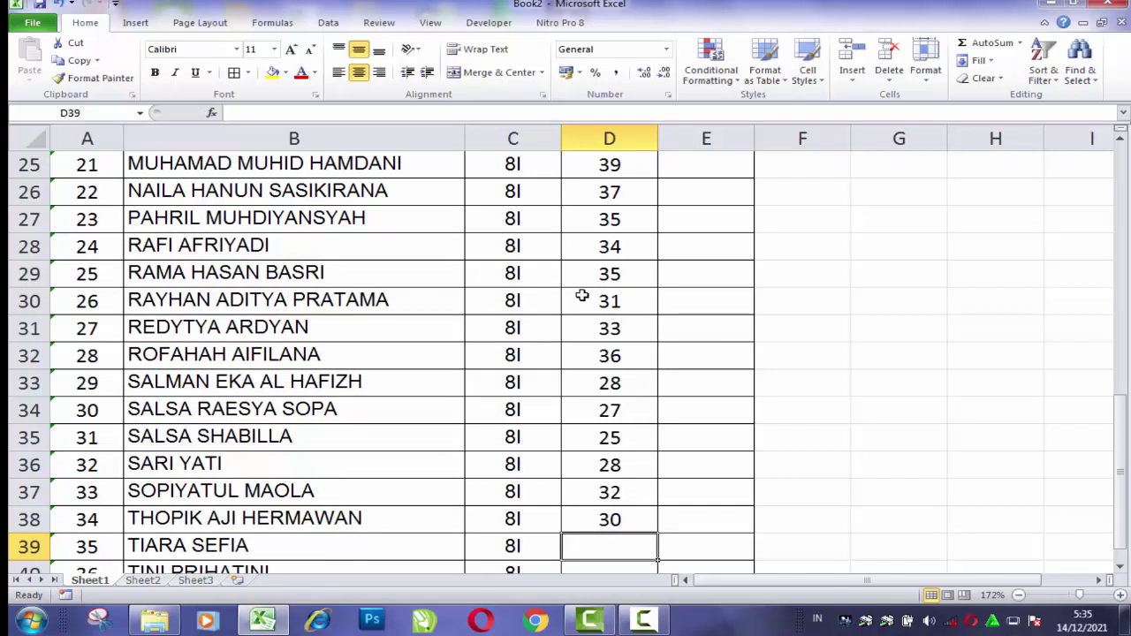
{"action": "type", "text": "29"}
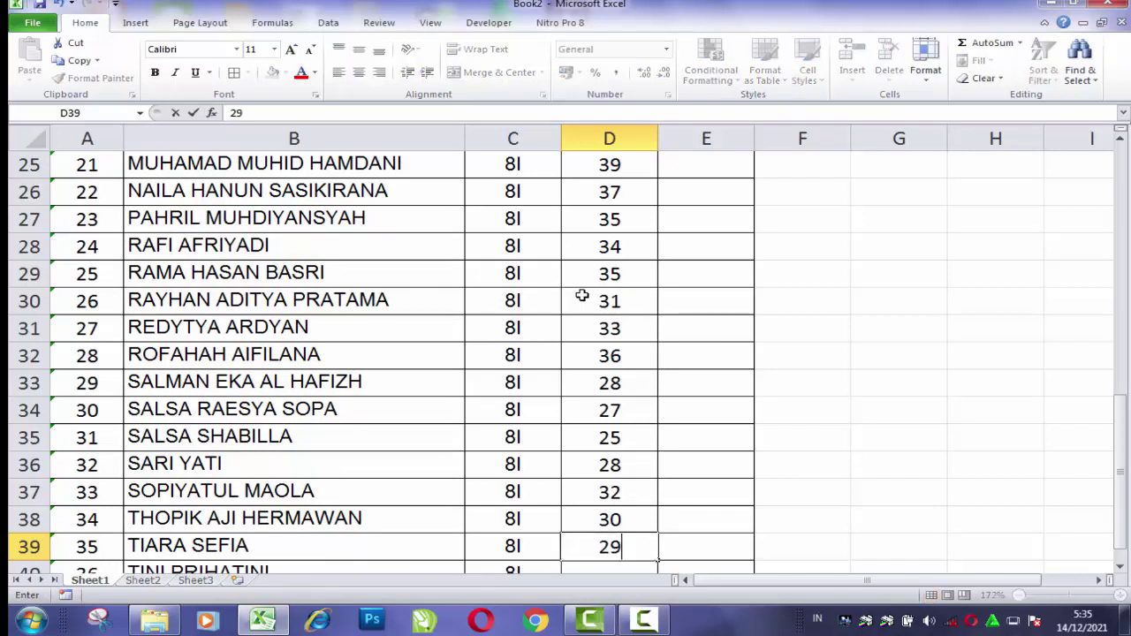
{"action": "key", "text": "Return"}
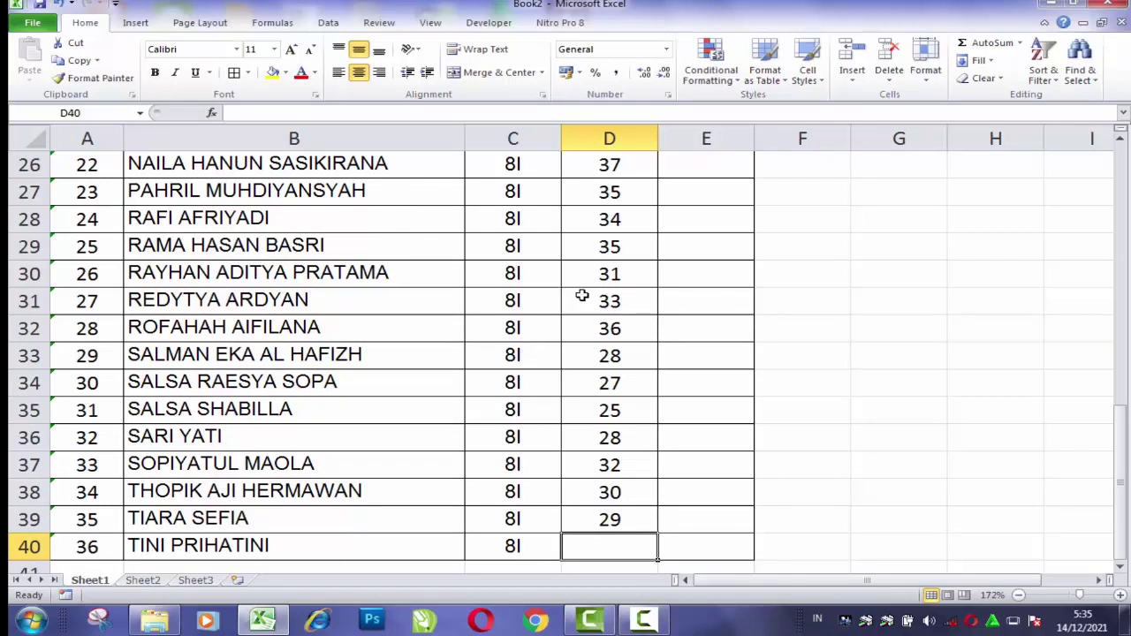
{"action": "type", "text": "31"}
{"action": "key", "text": "Return"}
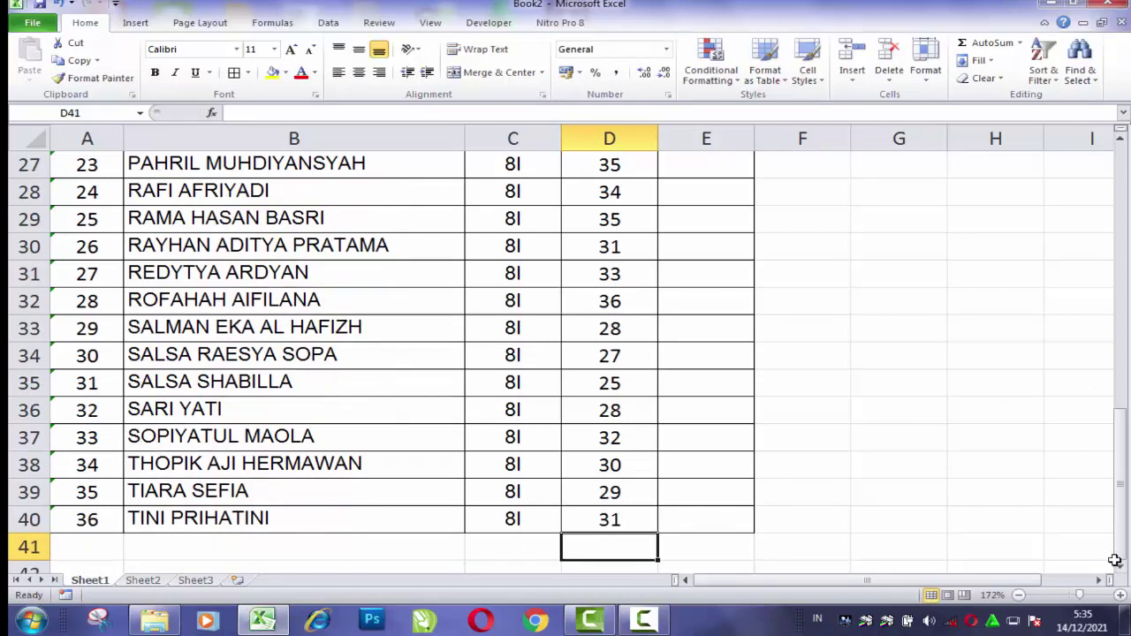
Return to the top of the sheet, show the Insert ribbon and select NILAI cell E5.
{"action": "left_click_drag", "start_coordinate": [1120, 451], "coordinate": [1047, 255]}
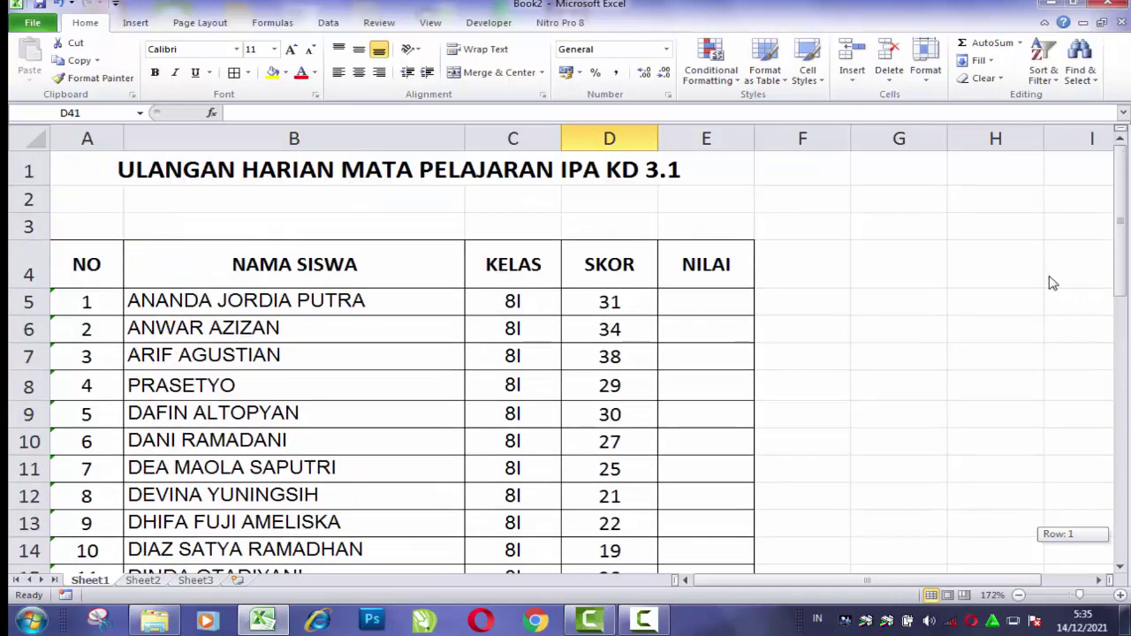
{"action": "left_click_drag", "start_coordinate": [1048, 258], "coordinate": [1048, 283]}
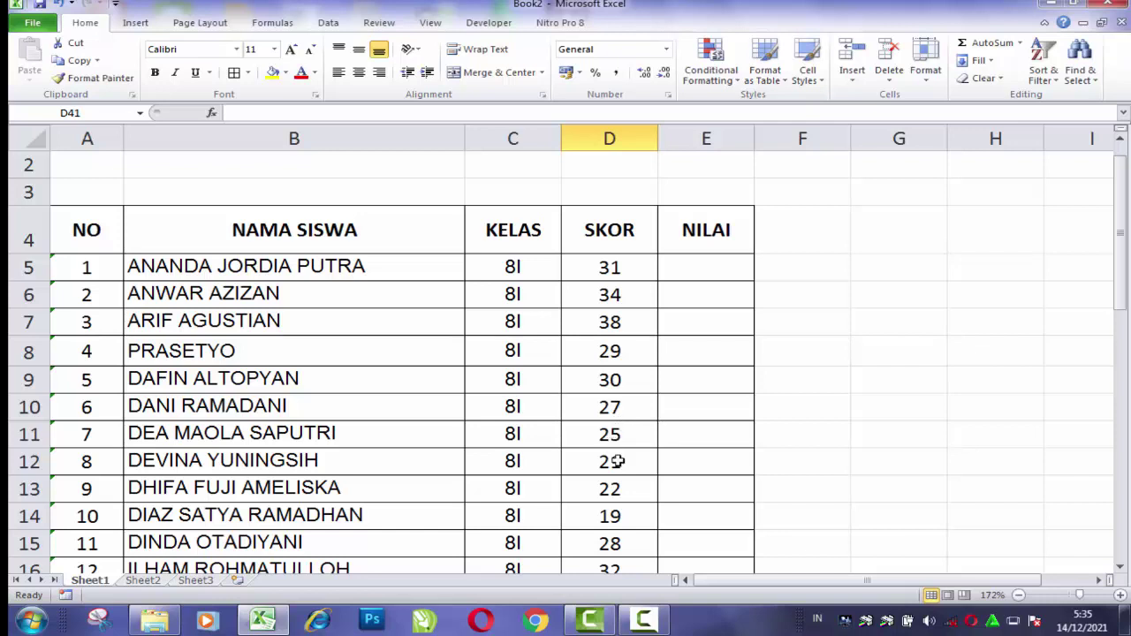
{"action": "left_click", "coordinate": [703, 257]}
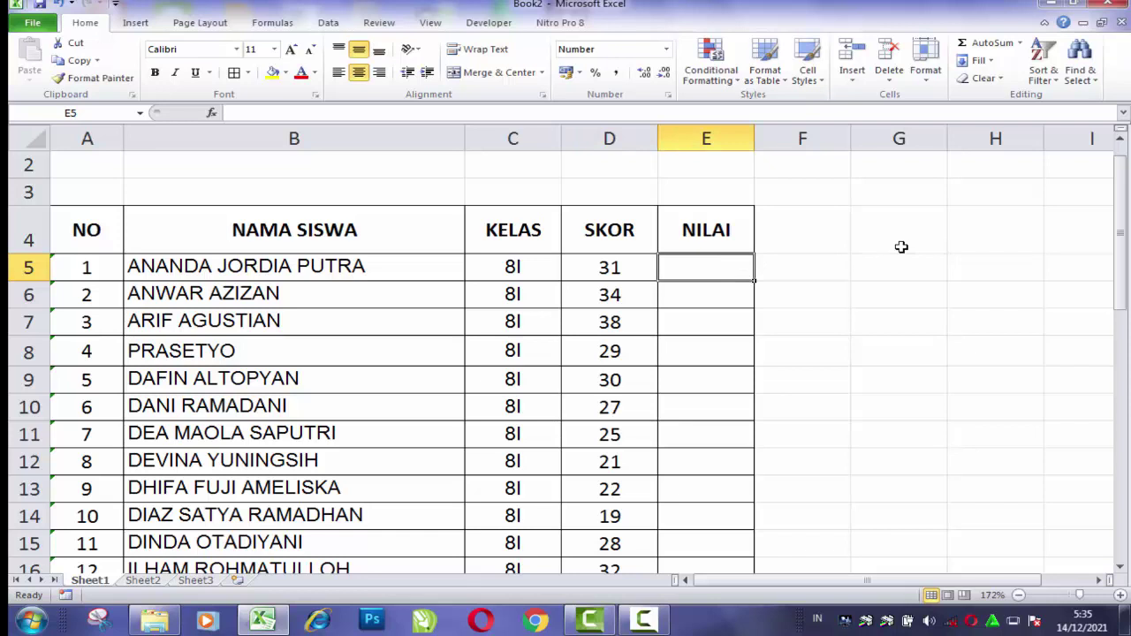
{"action": "scroll", "coordinate": [900, 246], "scroll_direction": "up", "scroll_amount": 1}
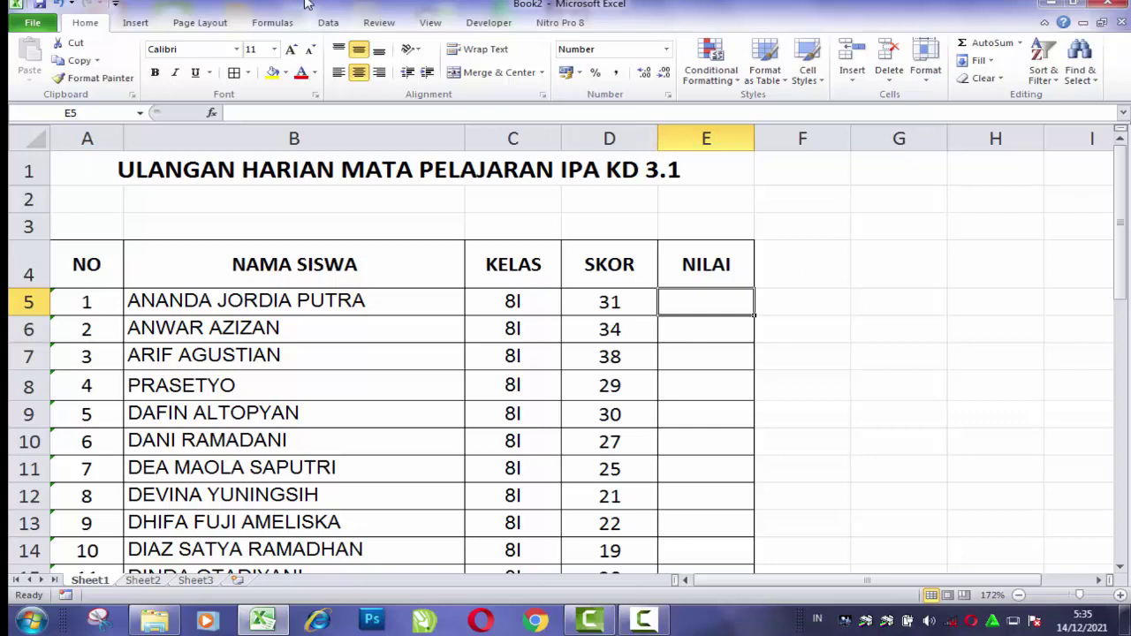
{"action": "left_click", "coordinate": [136, 24]}
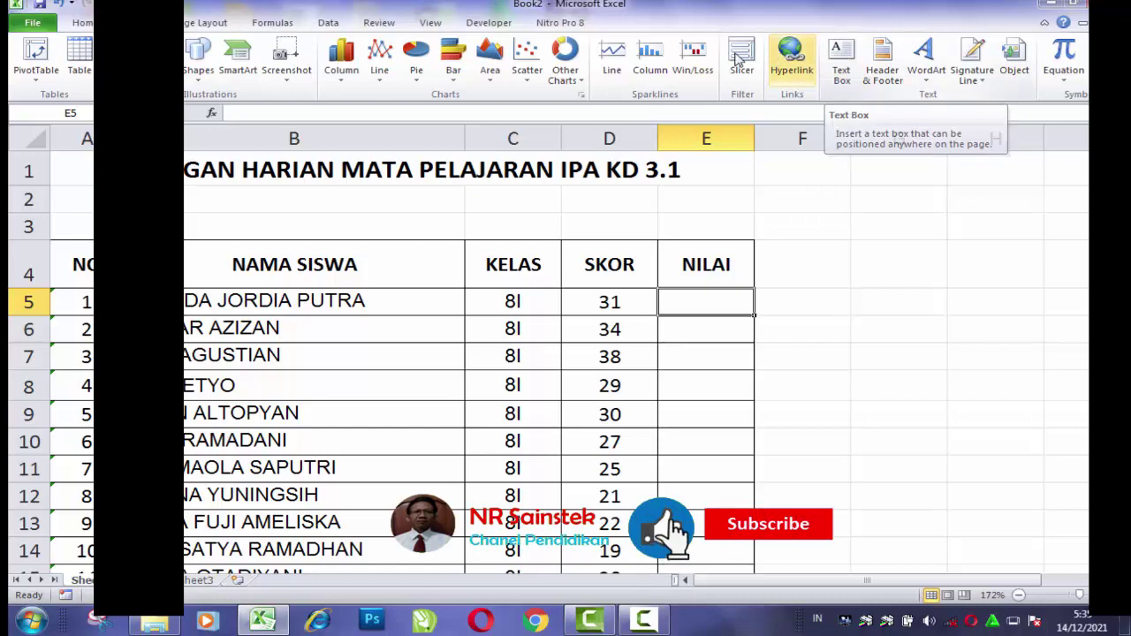
{"action": "left_click", "coordinate": [831, 326]}
{"action": "left_click", "coordinate": [709, 298]}
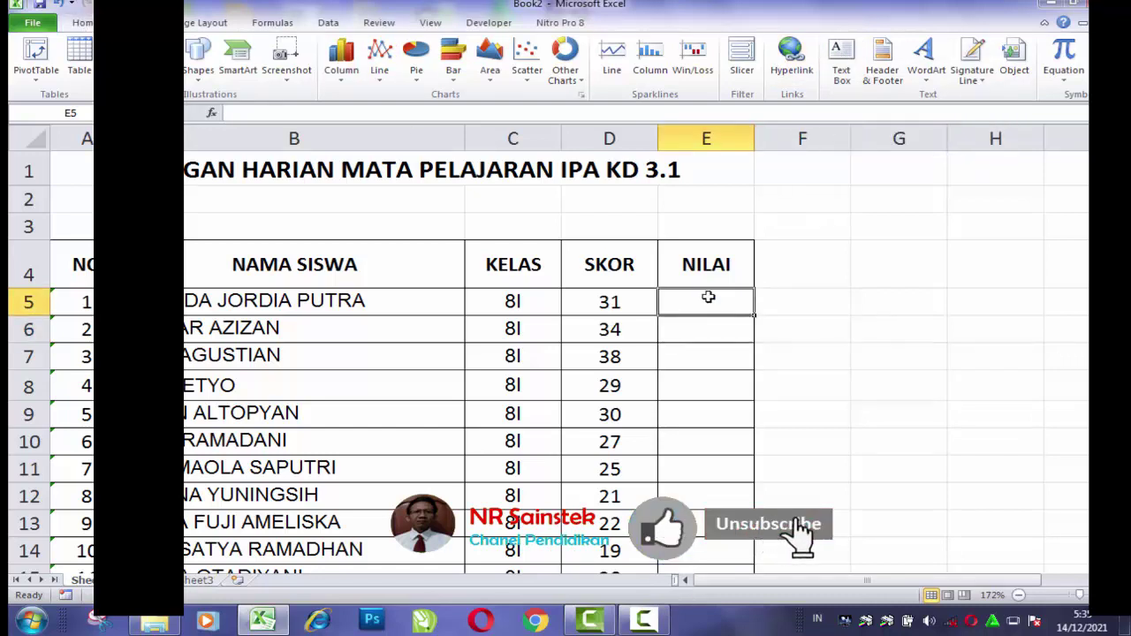
Insert a comment on E5 and replace its author label with NILAI.
{"action": "right_click", "coordinate": [708, 297]}
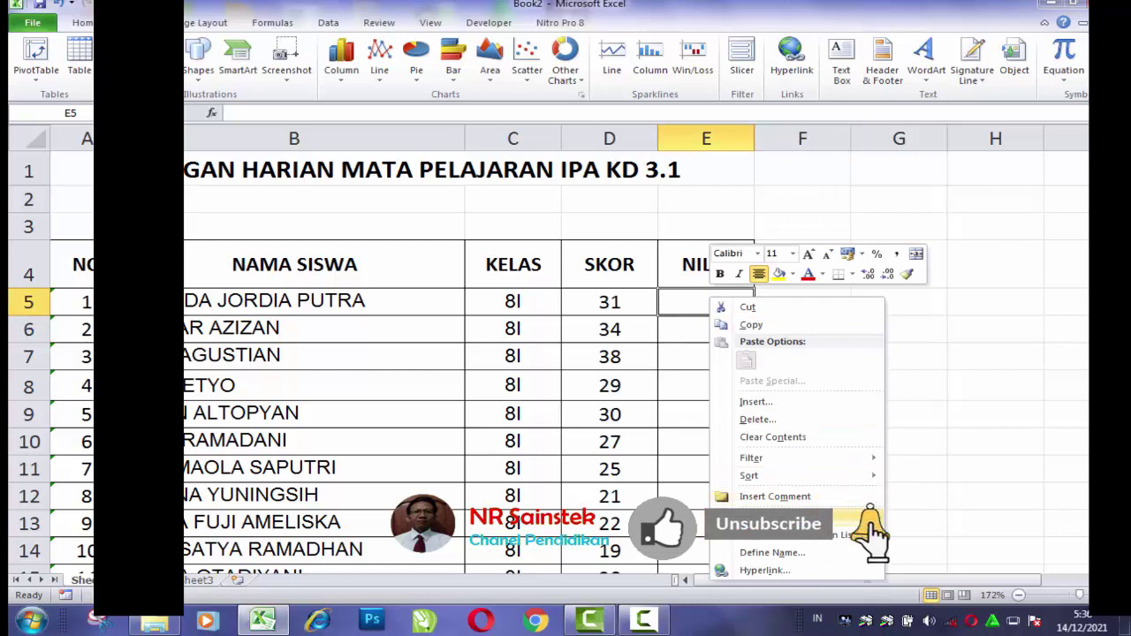
{"action": "left_click", "coordinate": [764, 498]}
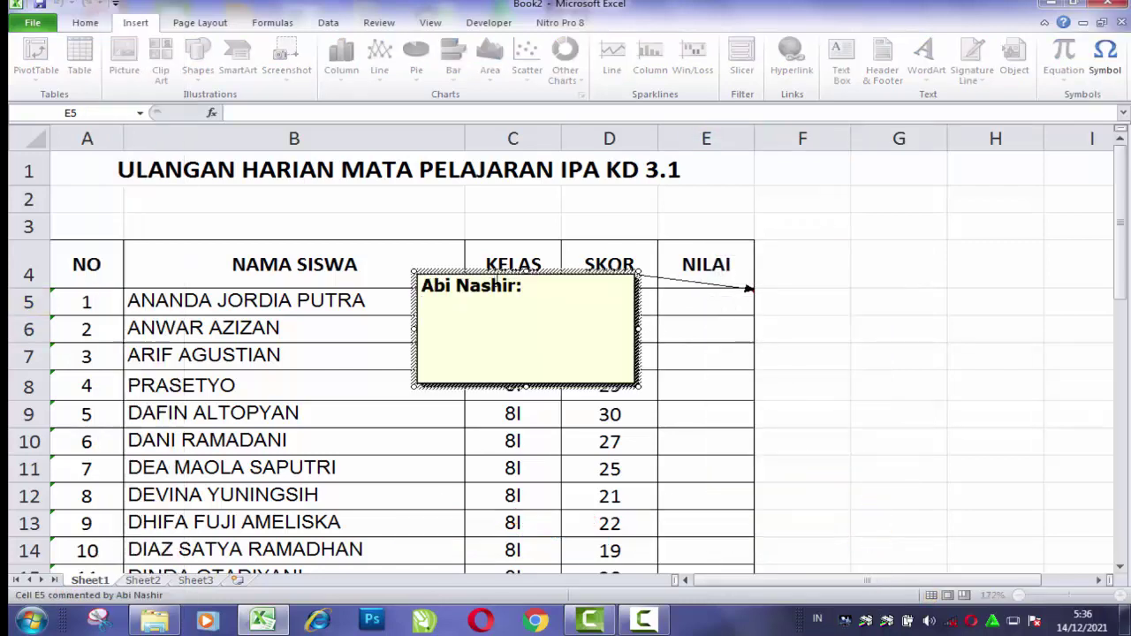
{"action": "left_click_drag", "start_coordinate": [498, 286], "coordinate": [421, 286]}
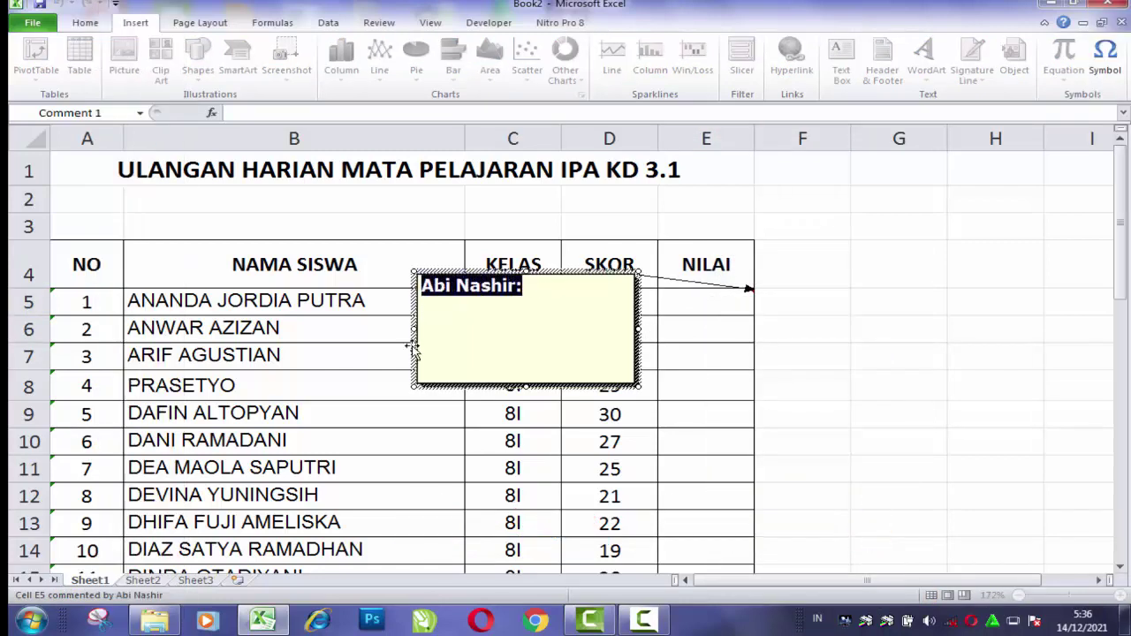
{"action": "type", "text": "nIAL"}
{"action": "key", "text": "BackSpace"}
{"action": "key", "text": "BackSpace"}
{"action": "key", "text": "BackSpace"}
{"action": "key", "text": "BackSpace"}
{"action": "type", "text": "NILAI="}
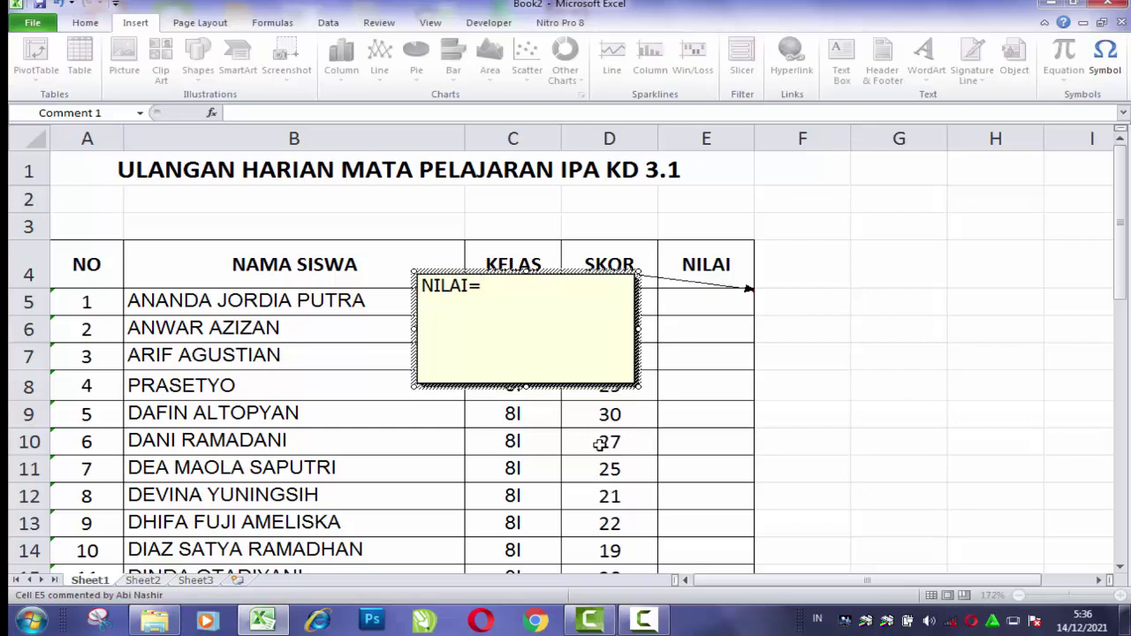
Complete the comment text to read NILAI=(SKOR/SKOR MAKS)X100.
{"action": "type", "text": "2KO"}
{"action": "type", "text": "R"}
{"action": "key", "text": "BackSpace"}
{"action": "key", "text": "BackSpace"}
{"action": "key", "text": "BackSpace"}
{"action": "key", "text": "BackSpace"}
{"action": "type", "text": "S"}
{"action": "type", "text": "KOR"}
{"action": "type", "text": "DI"}
{"action": "key", "text": "BackSpace"}
{"action": "key", "text": "BackSpace"}
{"action": "type", "text": "/SKOR "}
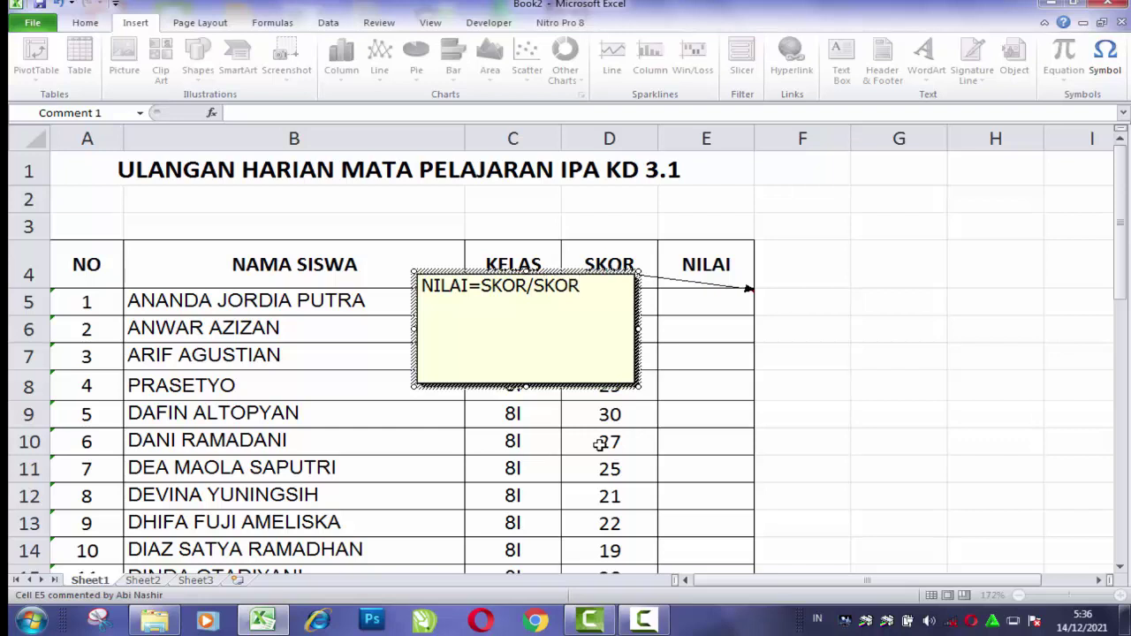
{"action": "type", "text": "MAS"}
{"action": "type", "text": "K"}
{"action": "key", "text": "BackSpace"}
{"action": "key", "text": "BackSpace"}
{"action": "type", "text": "KS"}
{"action": "key", "text": "BackSpace"}
{"action": "type", "text": "X100"}
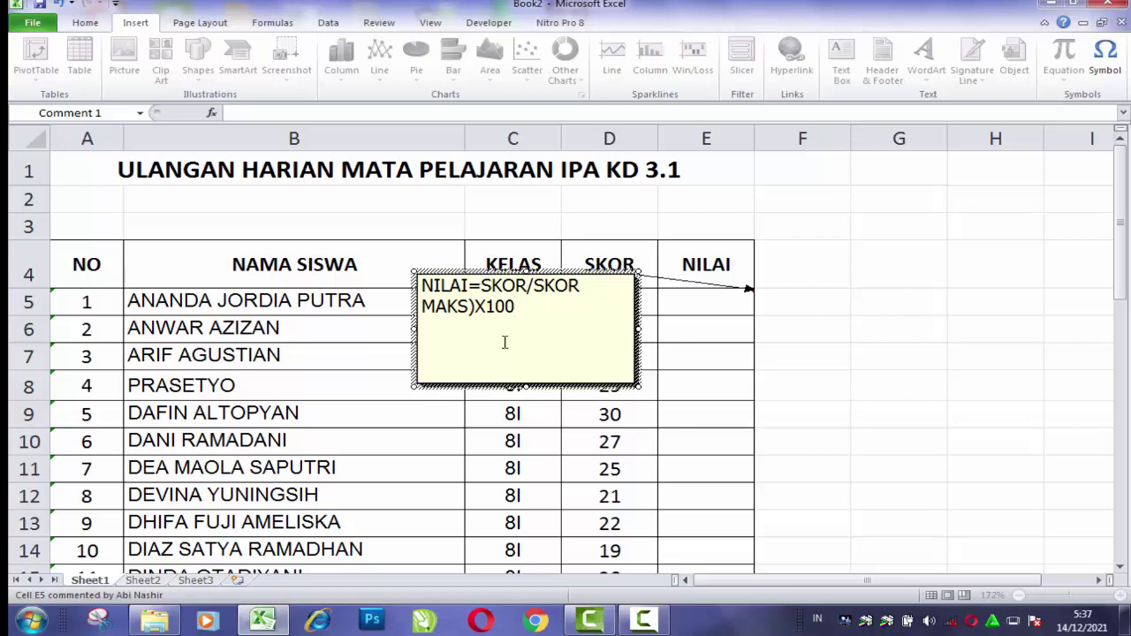
{"action": "type", "text": "("}
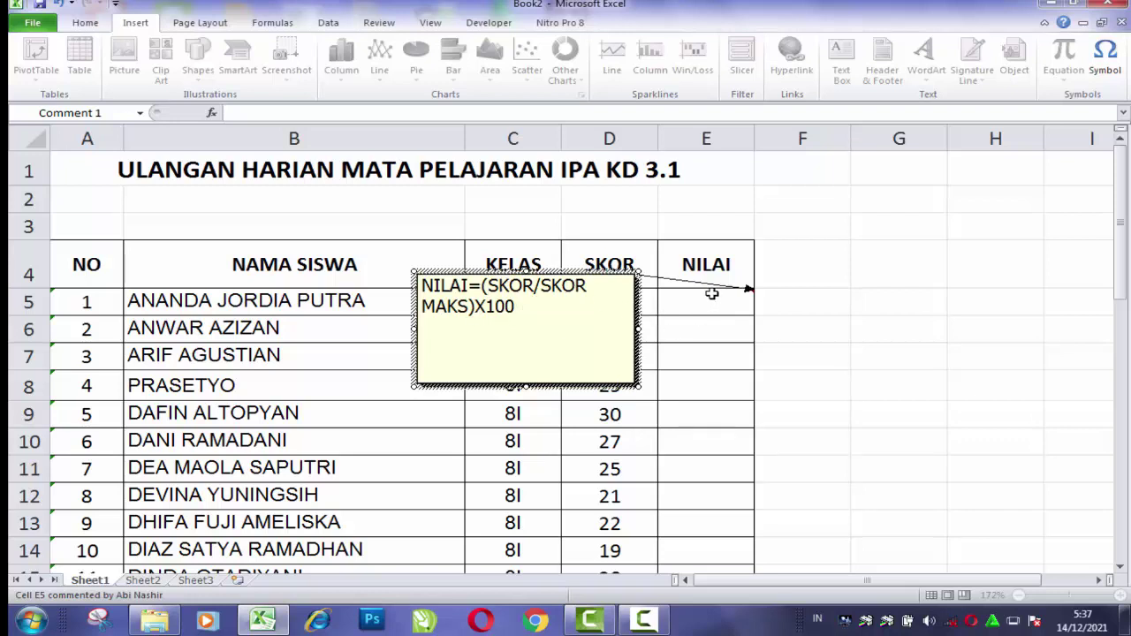
Close the comment and enter =(D5/40)*100 in E5, showing 78.
{"action": "left_click", "coordinate": [800, 292]}
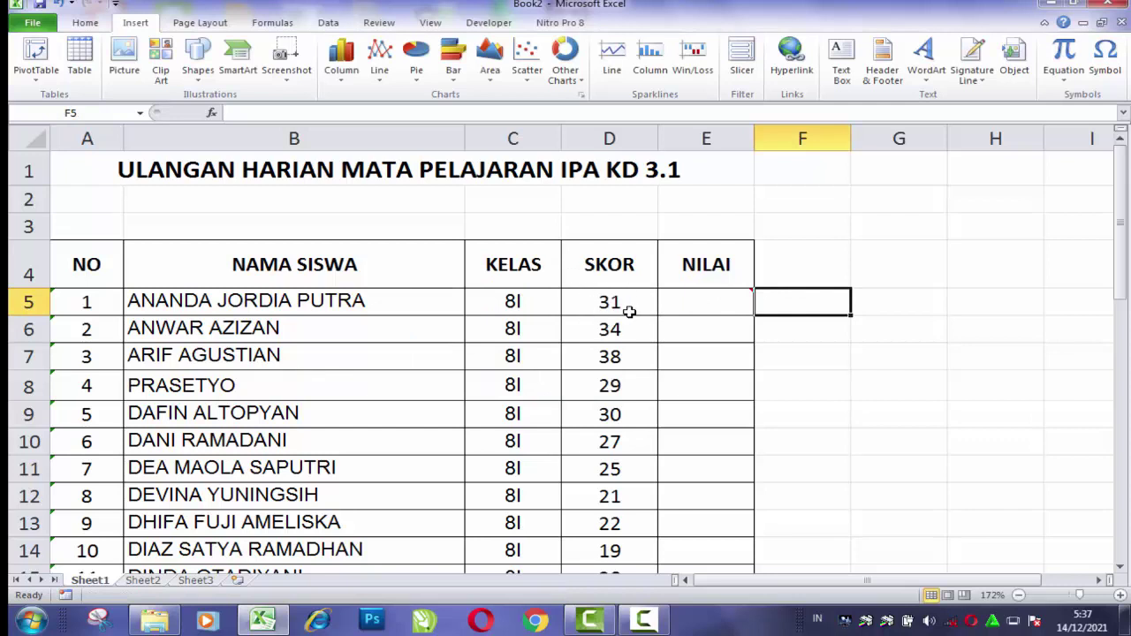
{"action": "left_click", "coordinate": [696, 303]}
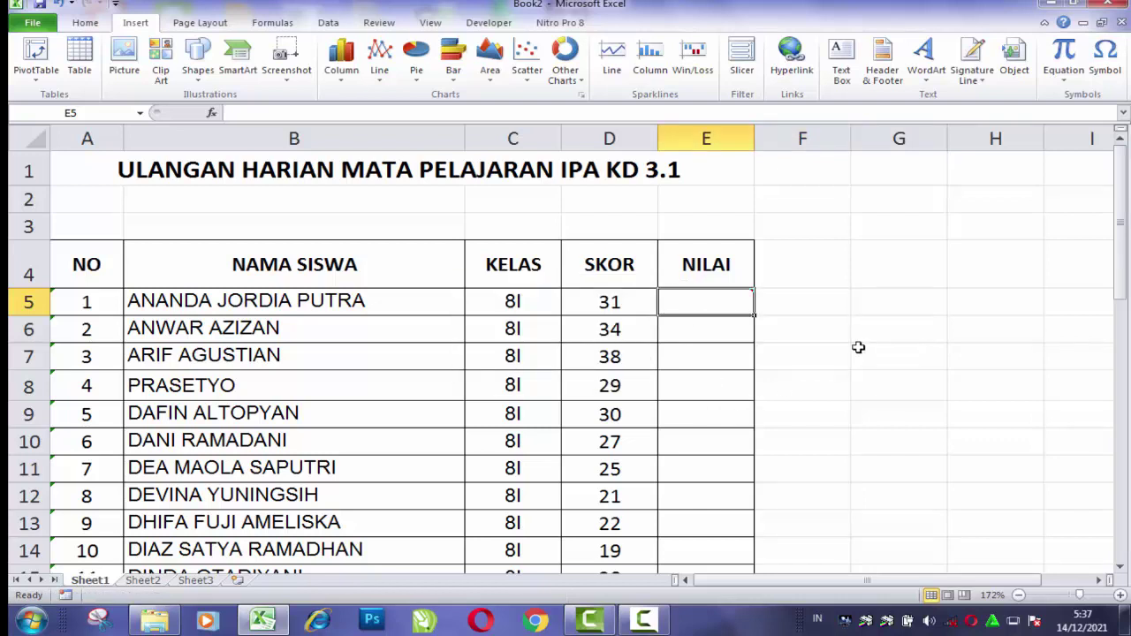
{"action": "type", "text": "="}
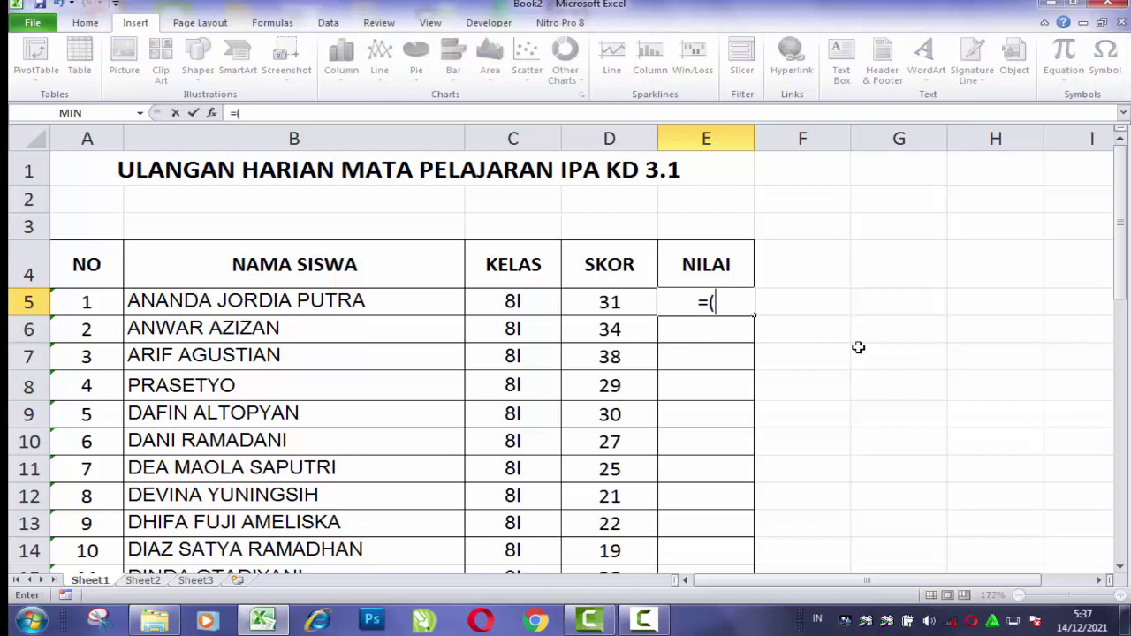
{"action": "type", "text": "("}
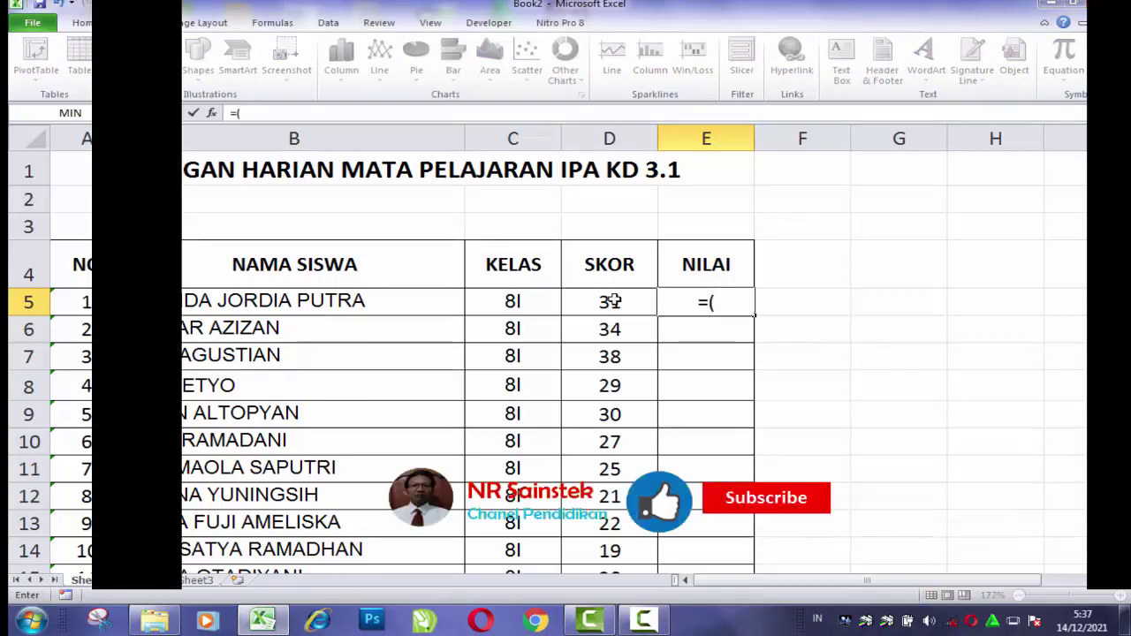
{"action": "left_click", "coordinate": [616, 302]}
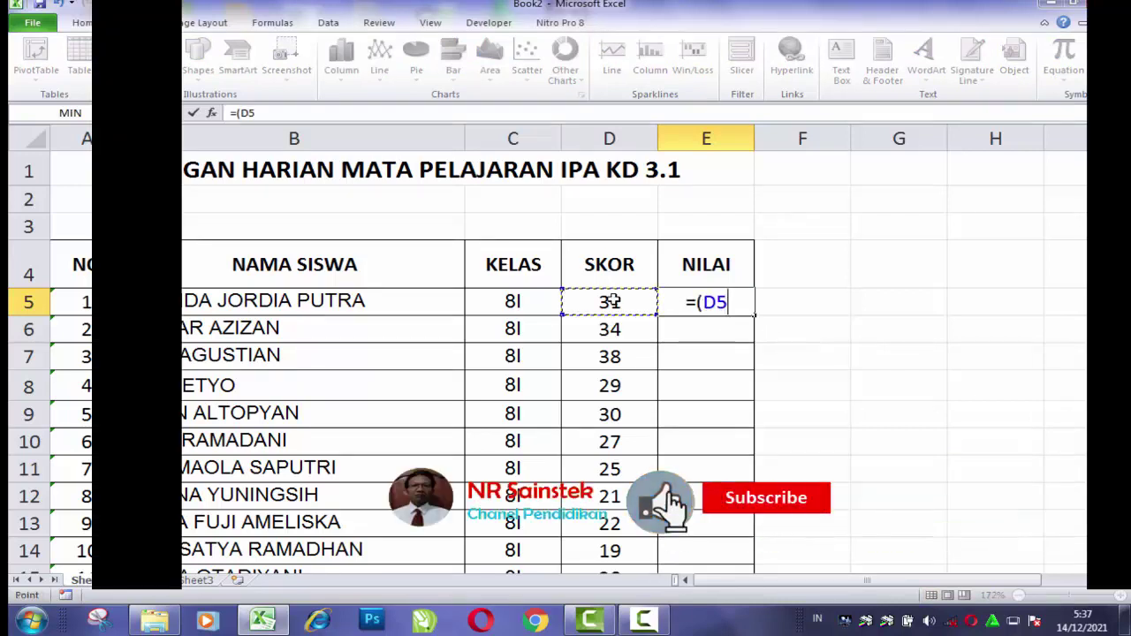
{"action": "type", "text": "/"}
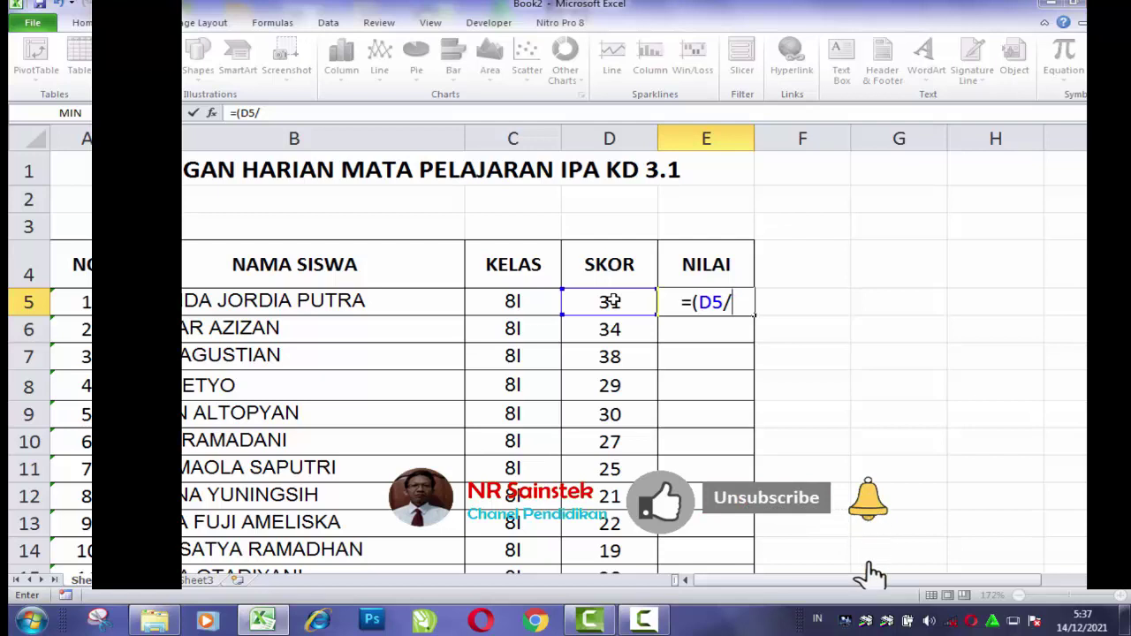
{"action": "type", "text": "4"}
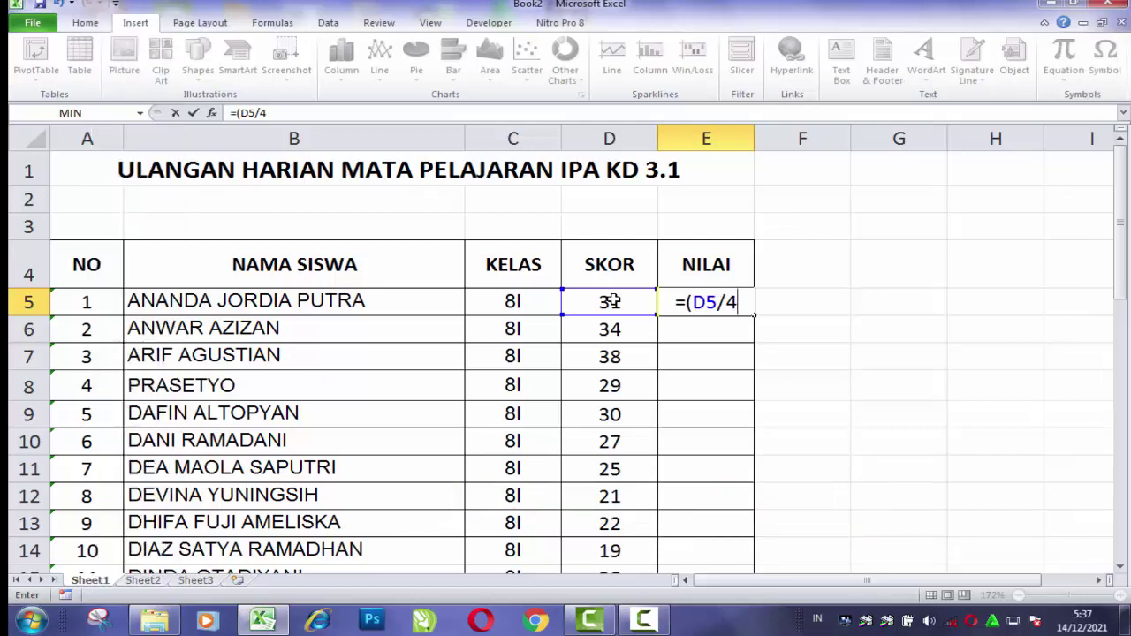
{"action": "type", "text": "0)"}
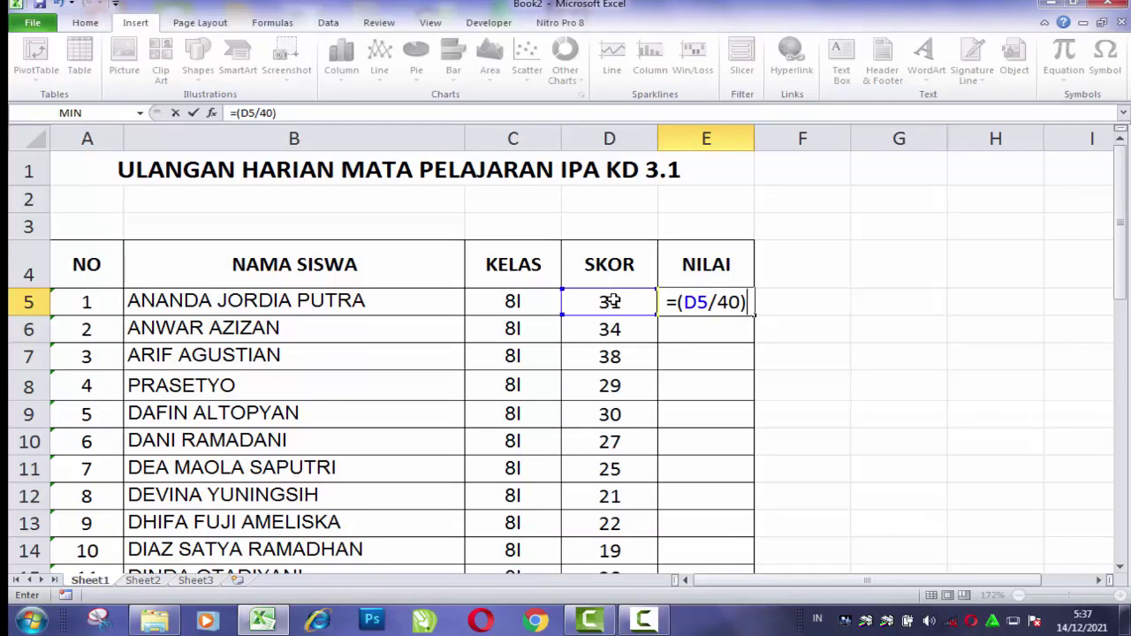
{"action": "type", "text": "*100"}
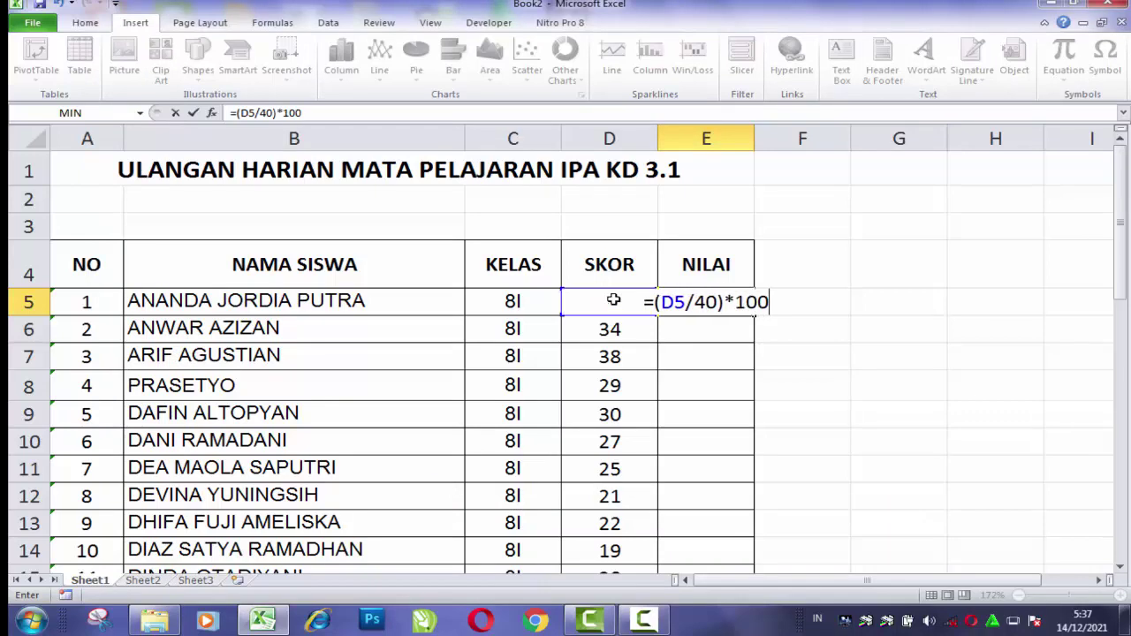
{"action": "key", "text": "Return"}
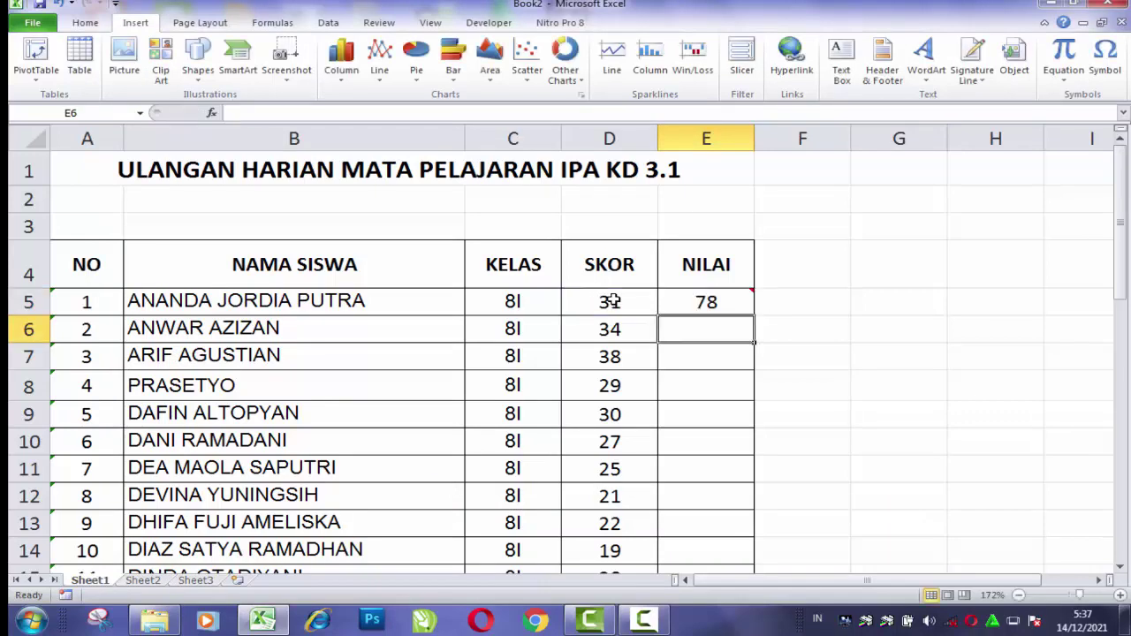
{"action": "mouse_move", "coordinate": [718, 301]}
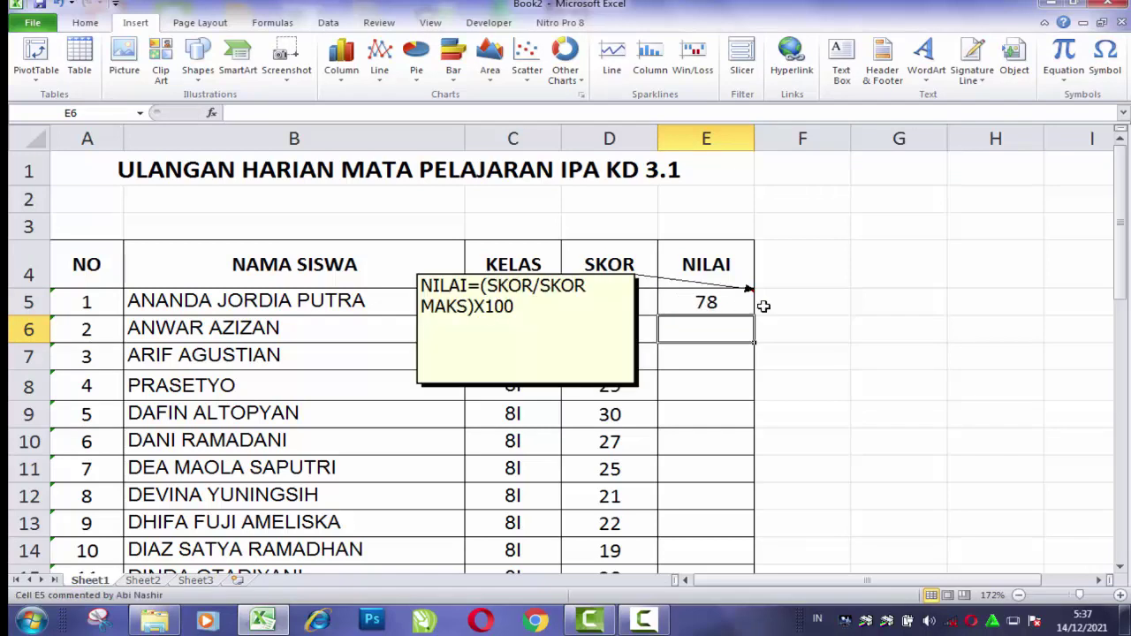
{"action": "left_click", "coordinate": [831, 305]}
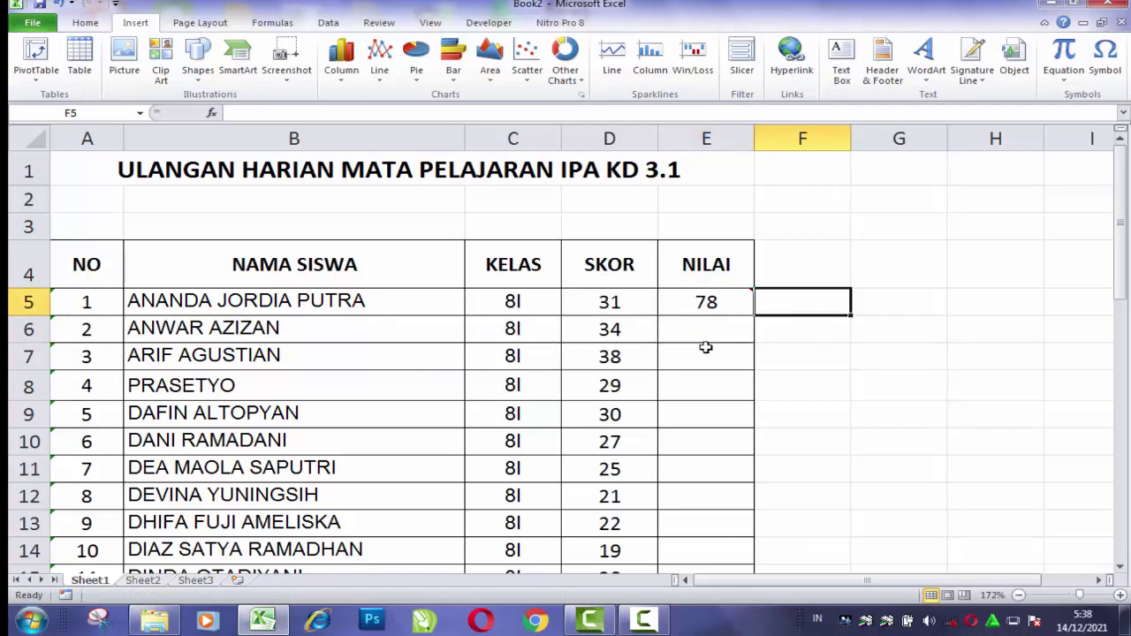
Copy the E5 grade formula down through E40 and scroll to review the NILAI results.
{"action": "left_click", "coordinate": [696, 302]}
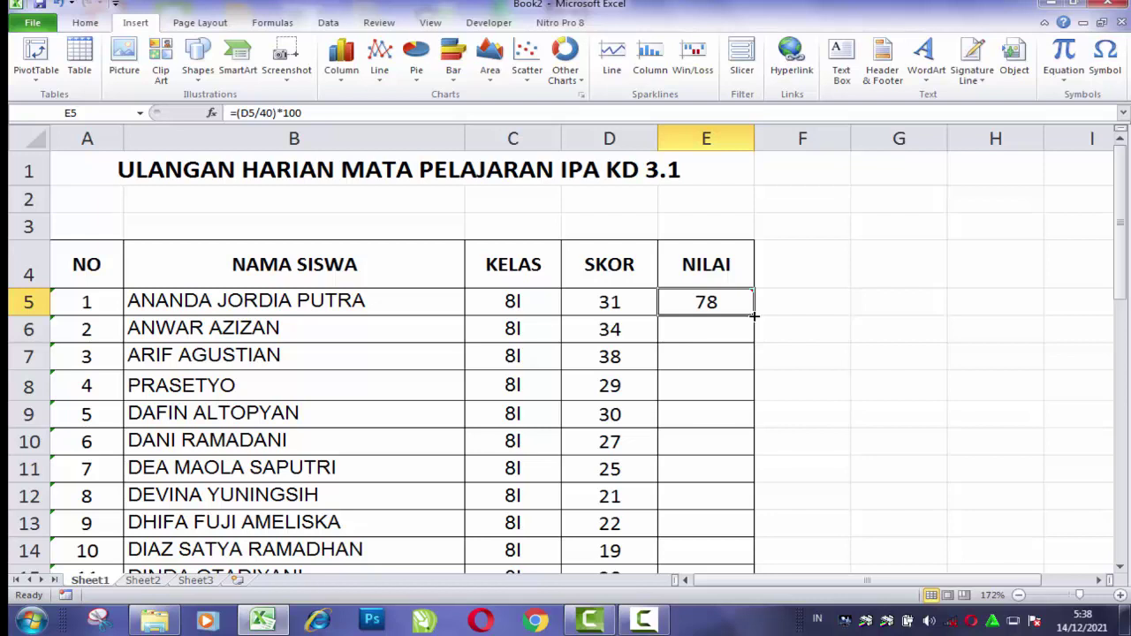
{"action": "left_click_drag", "start_coordinate": [755, 316], "coordinate": [755, 315]}
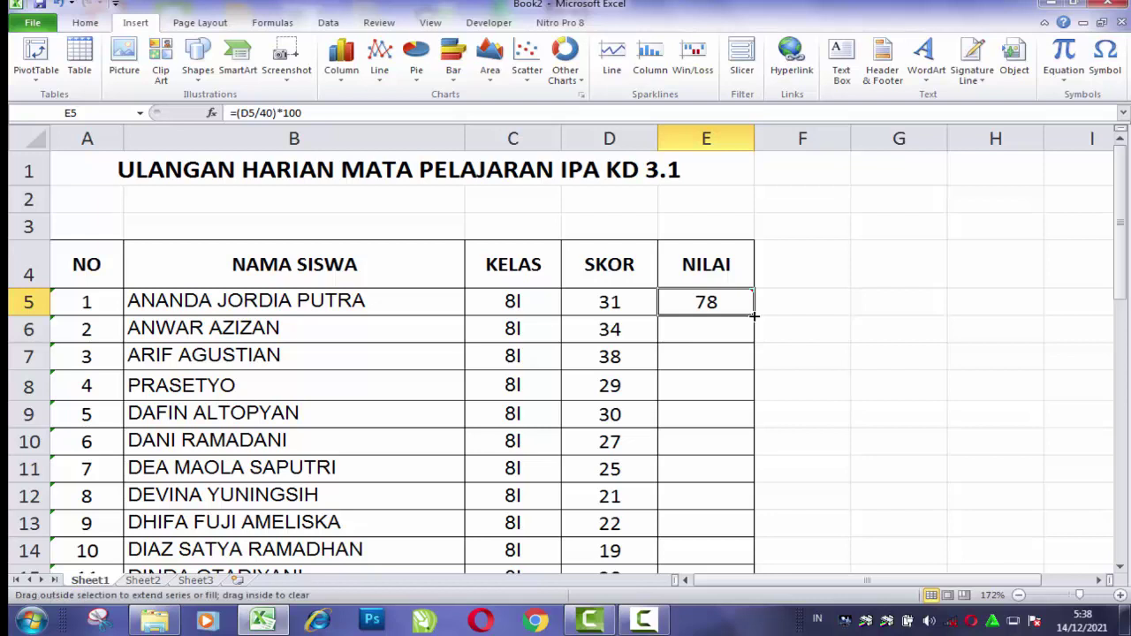
{"action": "left_click_drag", "start_coordinate": [755, 316], "coordinate": [760, 590]}
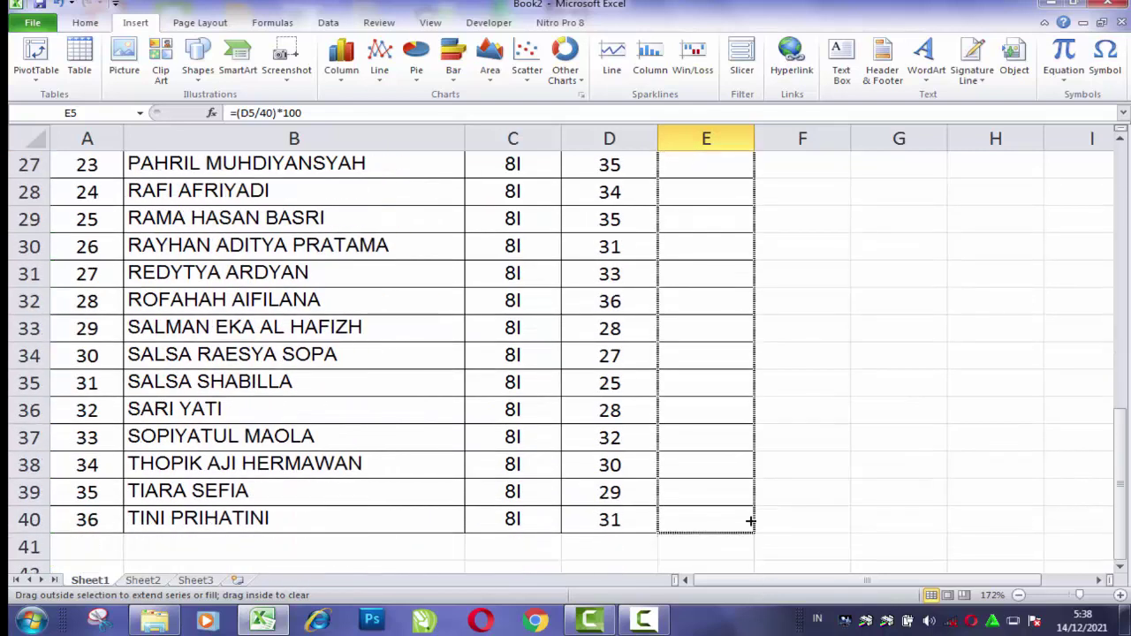
{"action": "left_click_drag", "start_coordinate": [760, 590], "coordinate": [752, 520]}
{"action": "scroll", "coordinate": [854, 415], "scroll_direction": "up", "scroll_amount": 3}
{"action": "scroll", "coordinate": [854, 416], "scroll_direction": "up", "scroll_amount": 2}
{"action": "scroll", "coordinate": [854, 416], "scroll_direction": "up", "scroll_amount": 4}
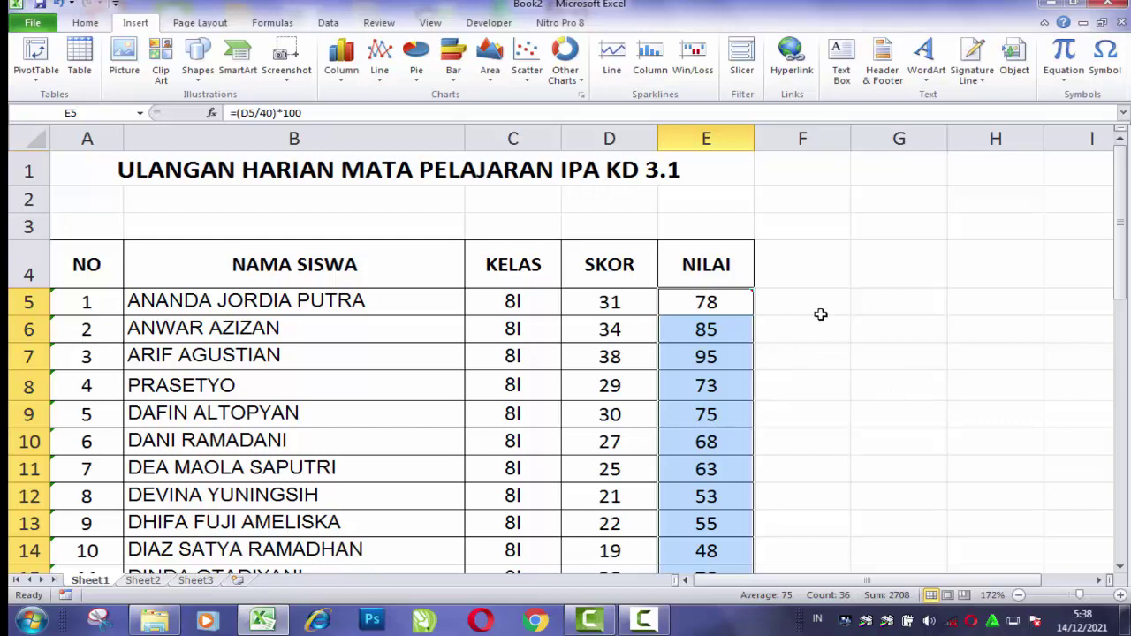
{"action": "scroll", "coordinate": [820, 315], "scroll_direction": "down", "scroll_amount": 2}
{"action": "scroll", "coordinate": [820, 315], "scroll_direction": "down", "scroll_amount": 2}
{"action": "scroll", "coordinate": [818, 303], "scroll_direction": "down", "scroll_amount": 3}
{"action": "scroll", "coordinate": [819, 303], "scroll_direction": "down", "scroll_amount": 3}
{"action": "scroll", "coordinate": [833, 306], "scroll_direction": "up", "scroll_amount": 3}
{"action": "scroll", "coordinate": [833, 306], "scroll_direction": "up", "scroll_amount": 3}
{"action": "scroll", "coordinate": [834, 307], "scroll_direction": "up", "scroll_amount": 4}
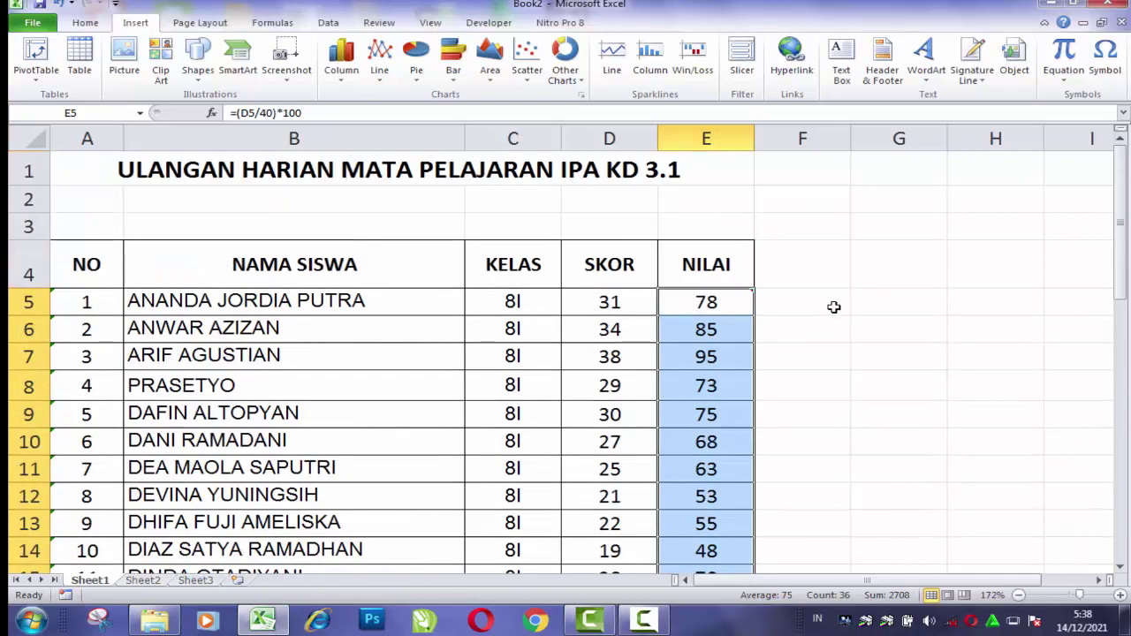